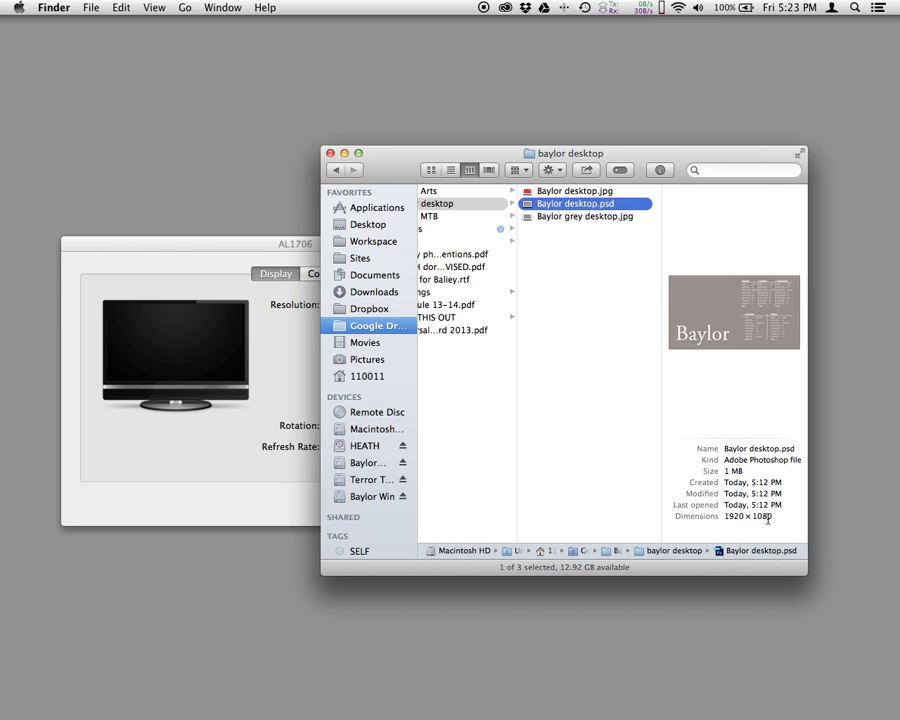
Arrange the AL1706 display settings and the baylor desktop folder window side by side so resolutions and files can both be read.
click(249, 243)
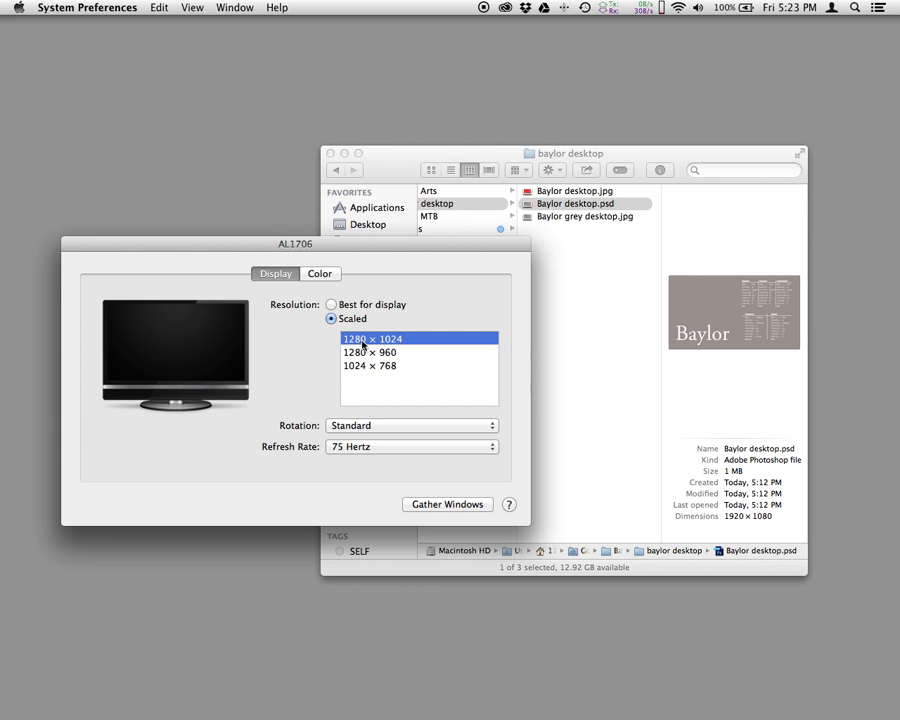
click(584, 209)
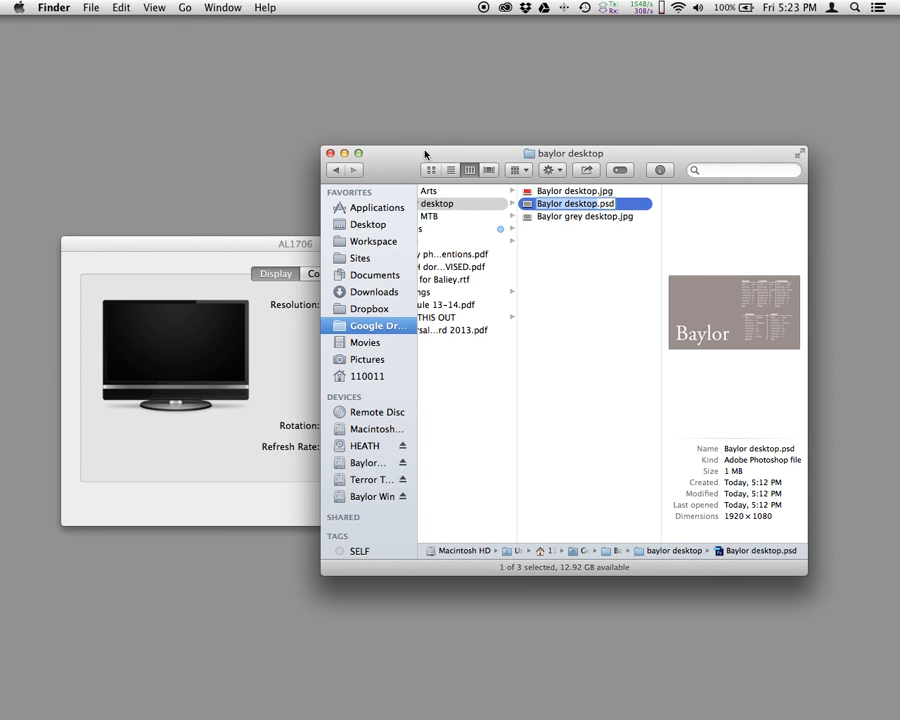
drag(426, 155, 489, 155)
drag(345, 243, 301, 147)
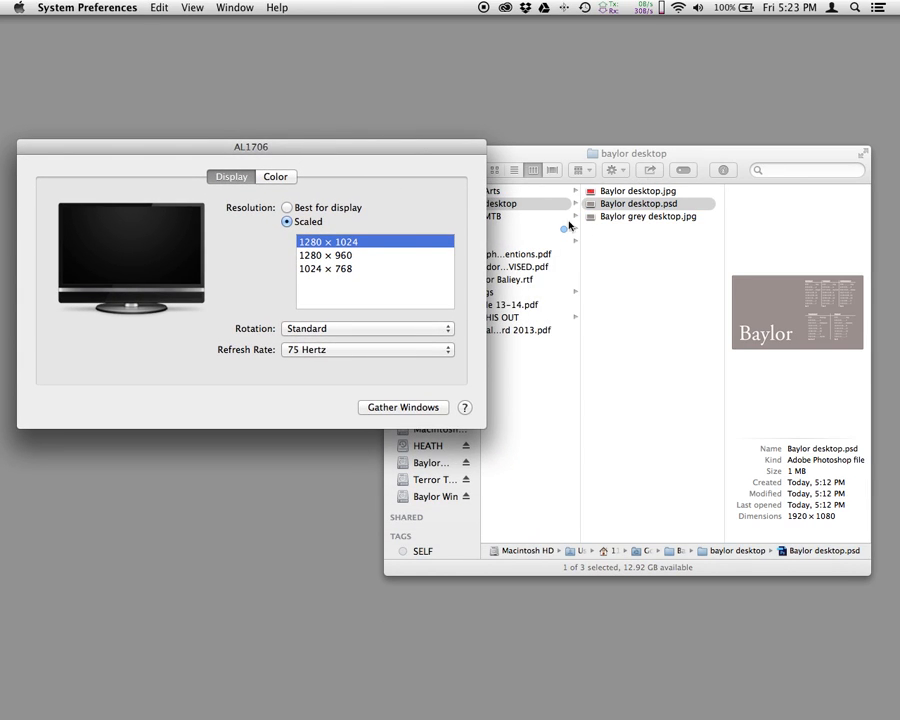
Duplicate Baylor desktop.psd and rename the copy Baylor desktop1280x1024.psd.
right_click(643, 207)
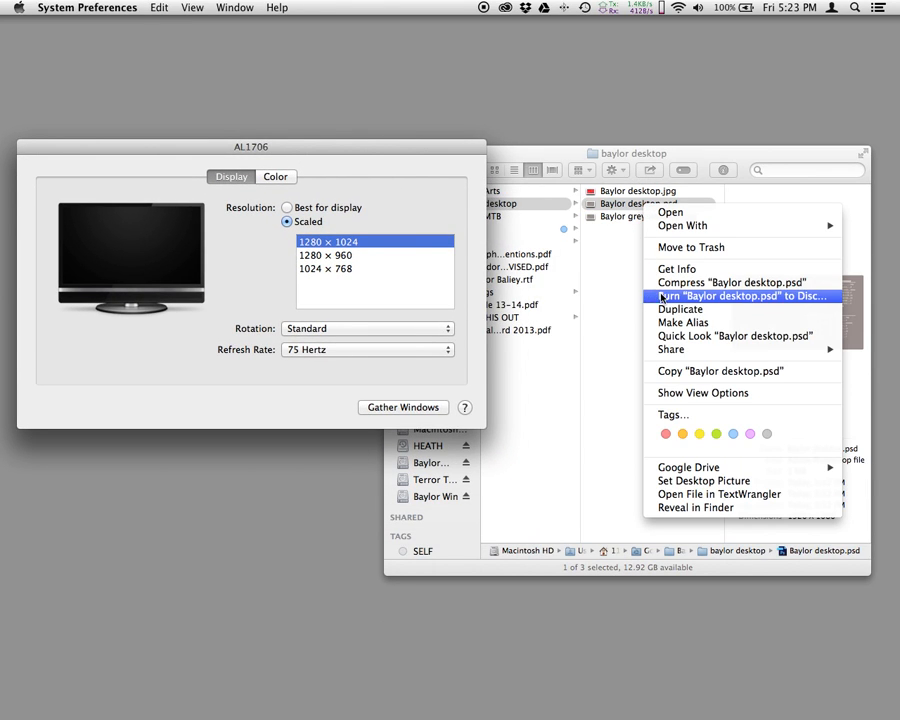
click(667, 310)
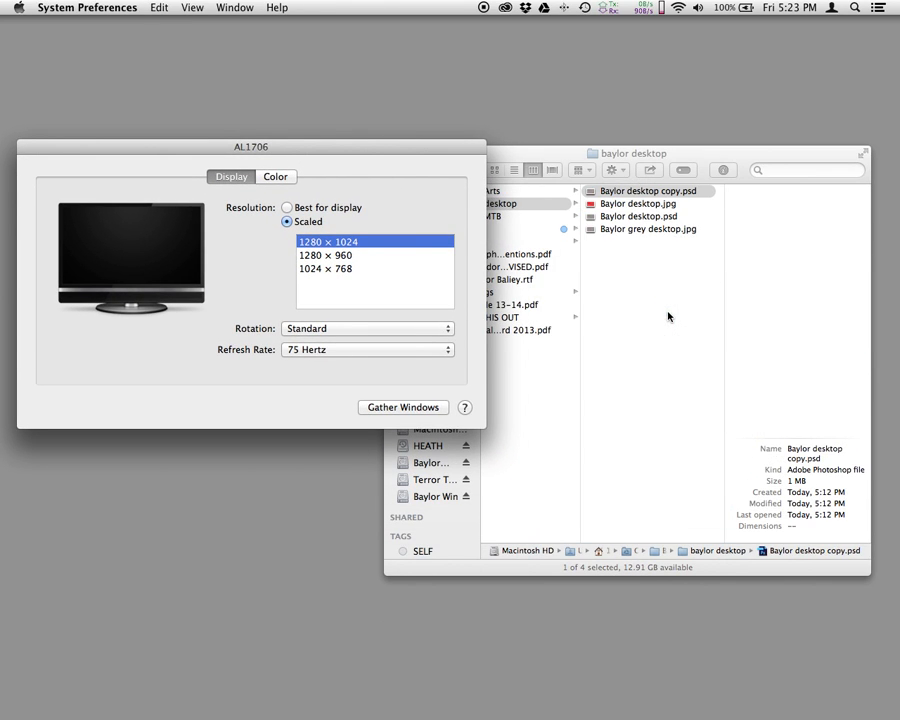
click(630, 195)
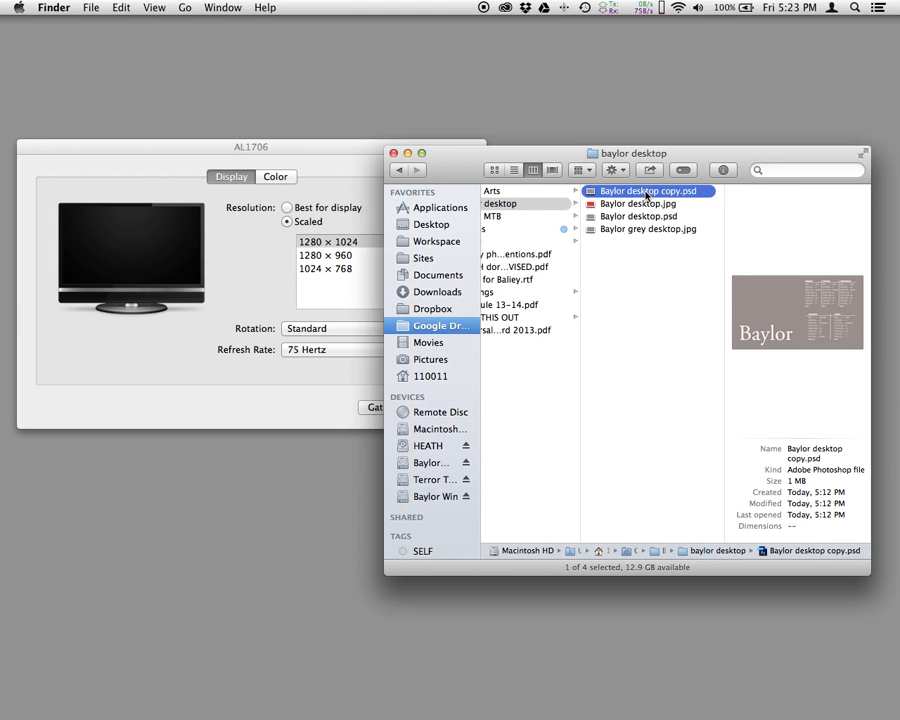
key(Return)
click(621, 202)
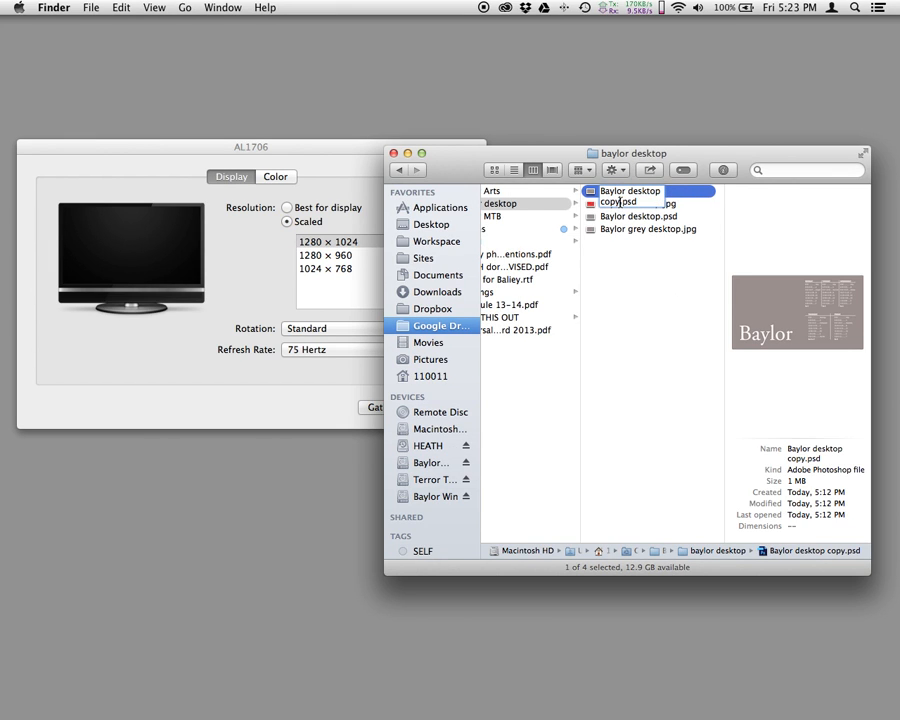
key(BackSpace)
key(BackSpace)
key(BackSpace)
key(BackSpace)
key(BackSpace)
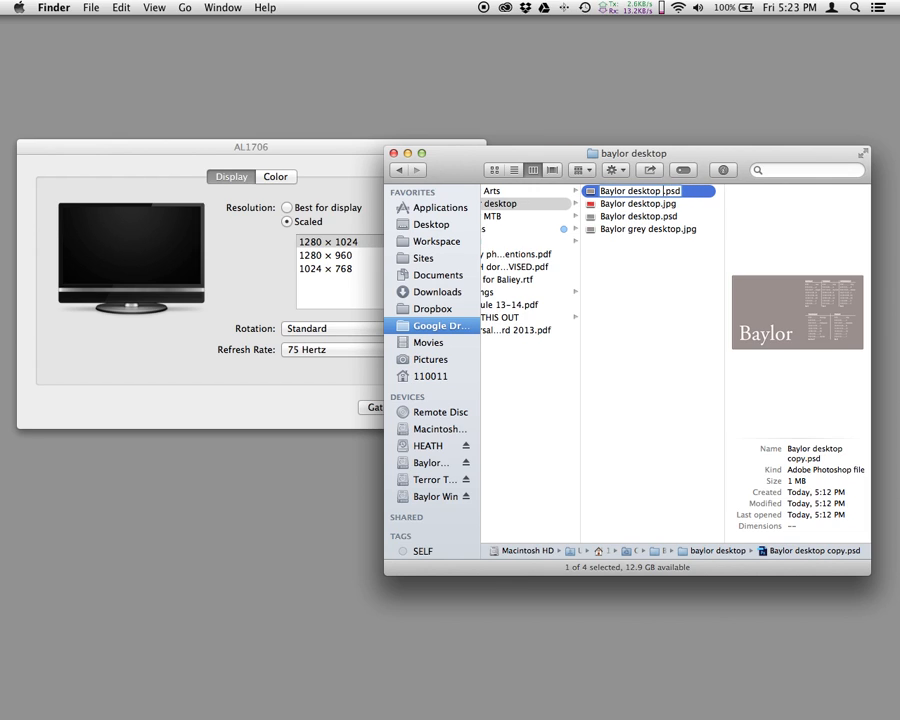
text(1280x1024)
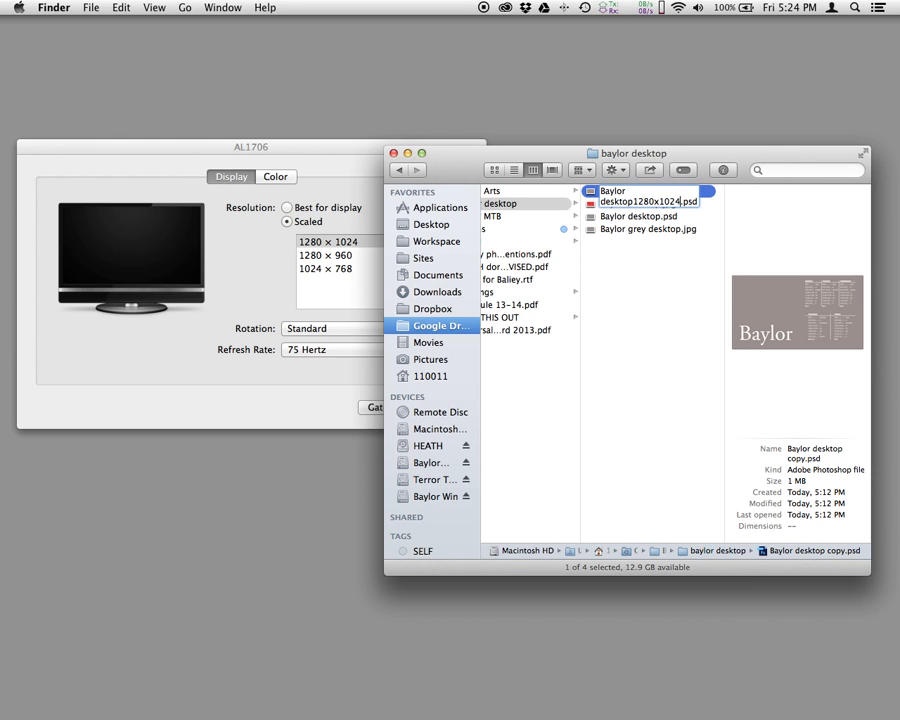
click(650, 270)
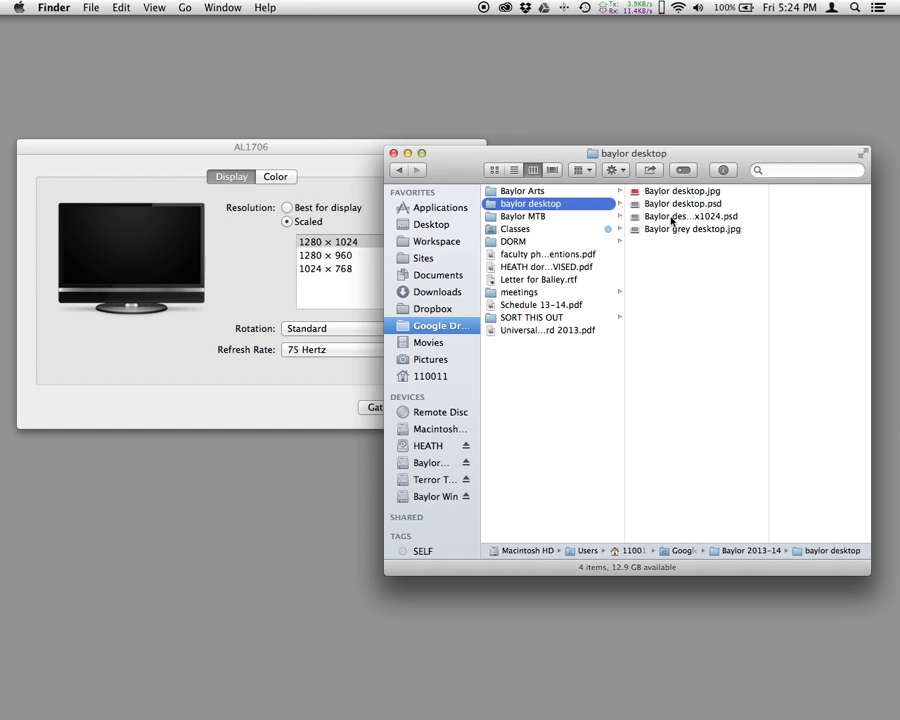
Open Baylor desktop1280x1024.psd in Photoshop and switch the Canvas Size units to pixels.
double_click(672, 218)
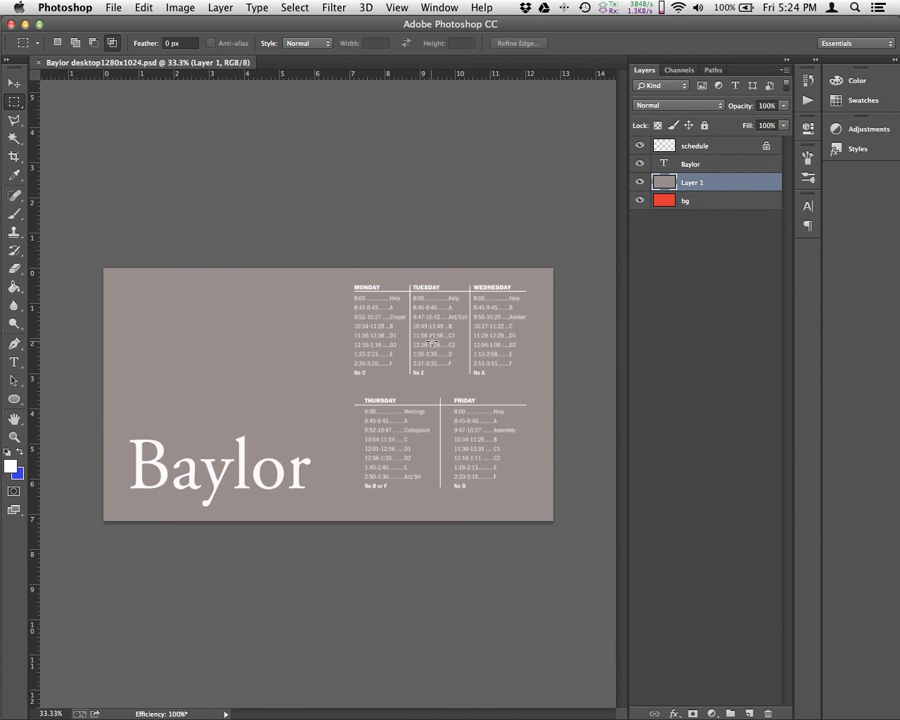
click(183, 13)
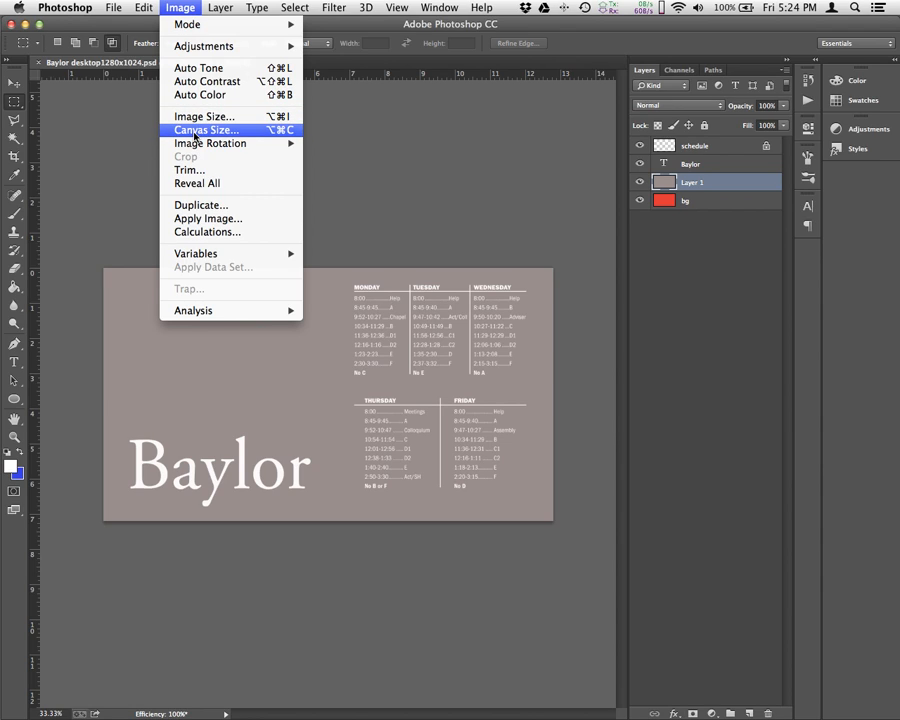
click(189, 131)
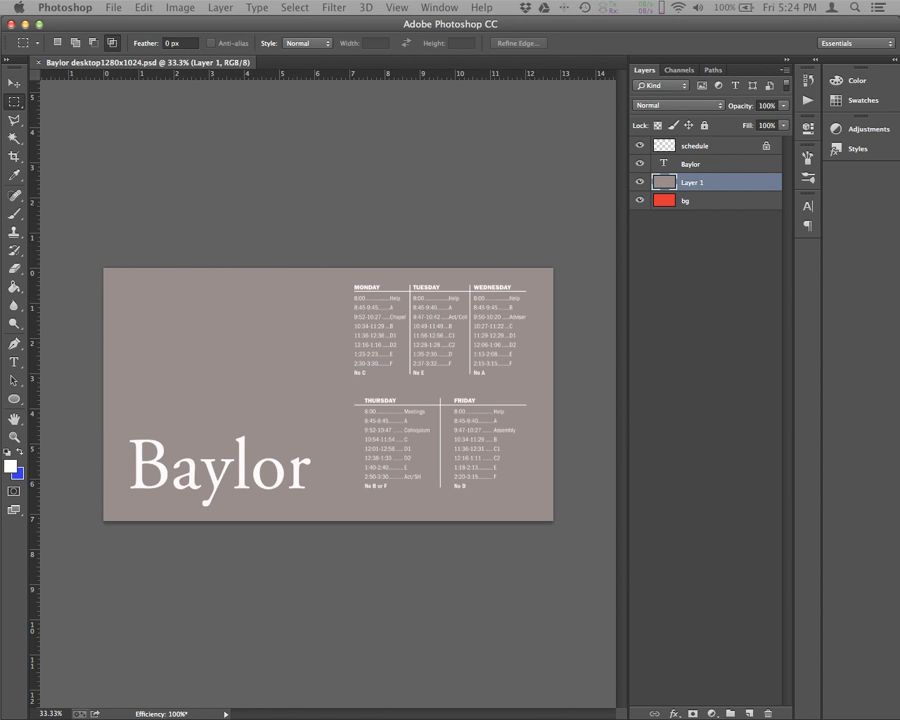
drag(516, 388, 520, 325)
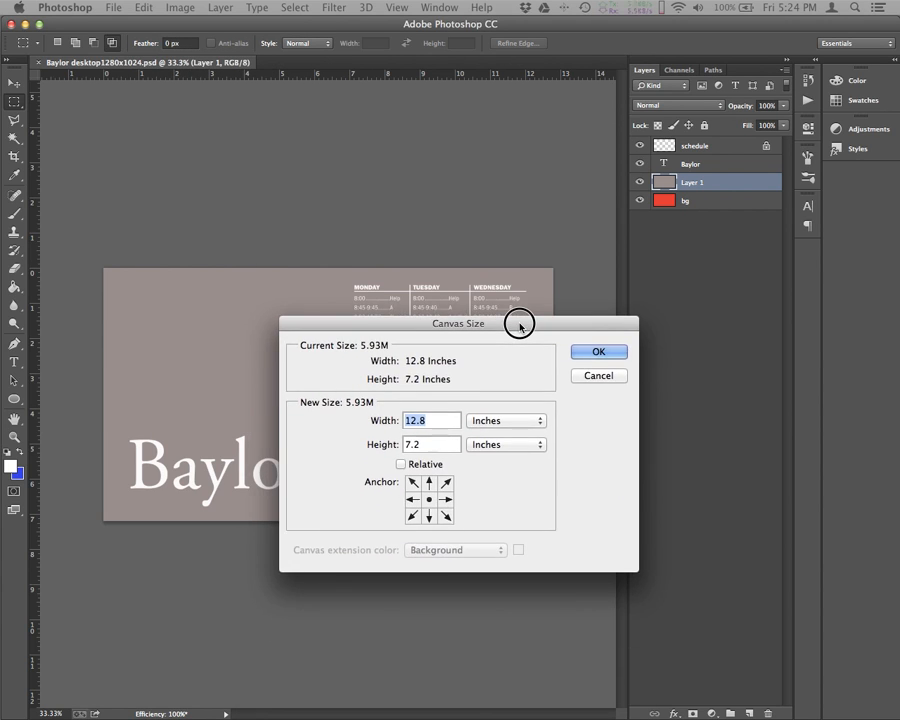
click(520, 420)
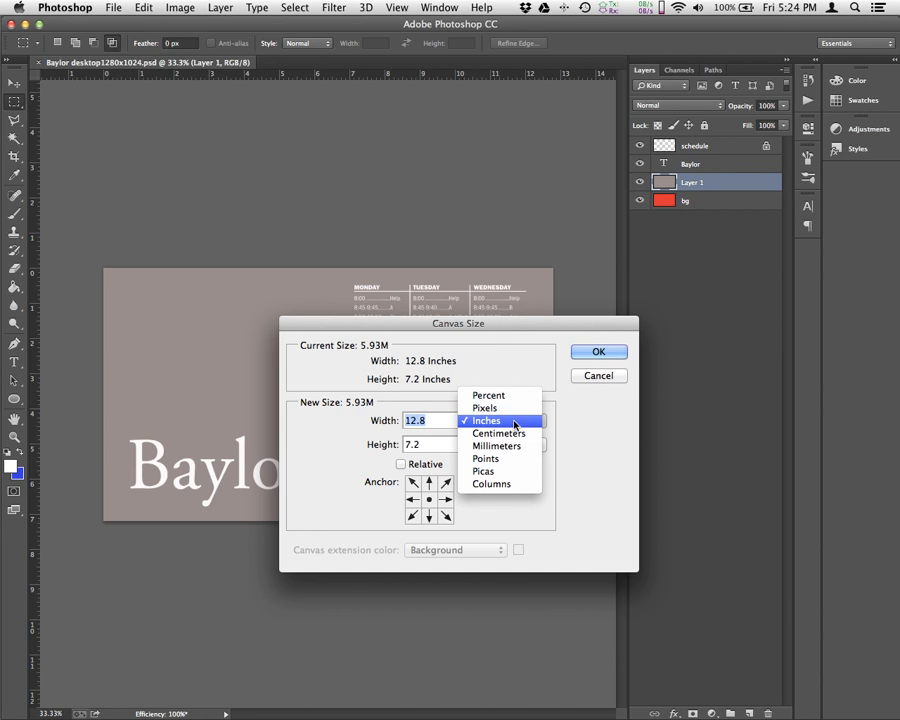
click(516, 406)
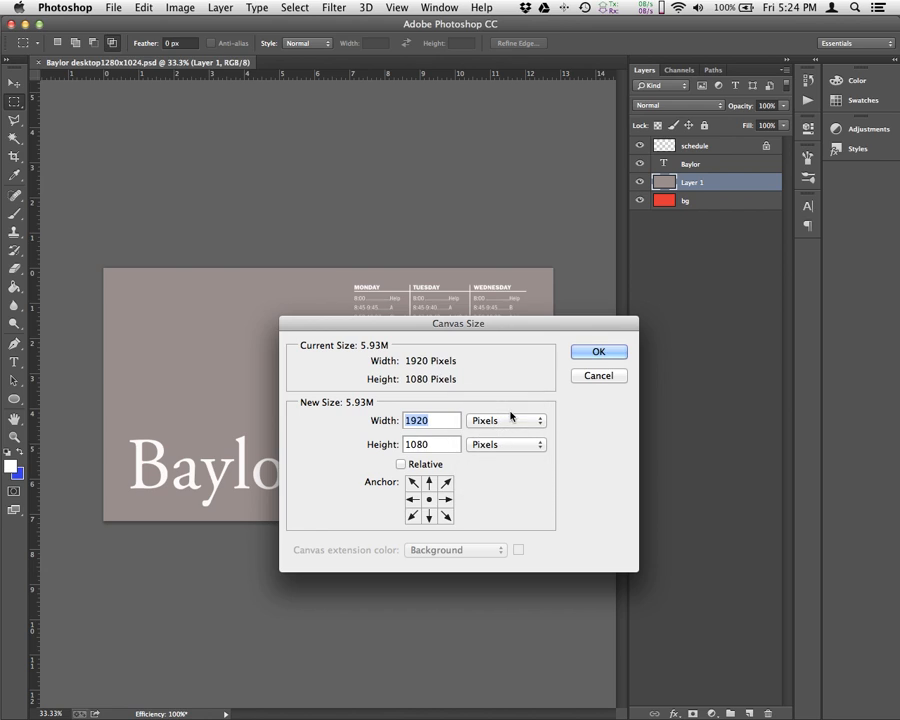
Resize the canvas to 1280 pixels wide by 1024 pixels high, accepting the clipping.
double_click(418, 421)
text(1280)
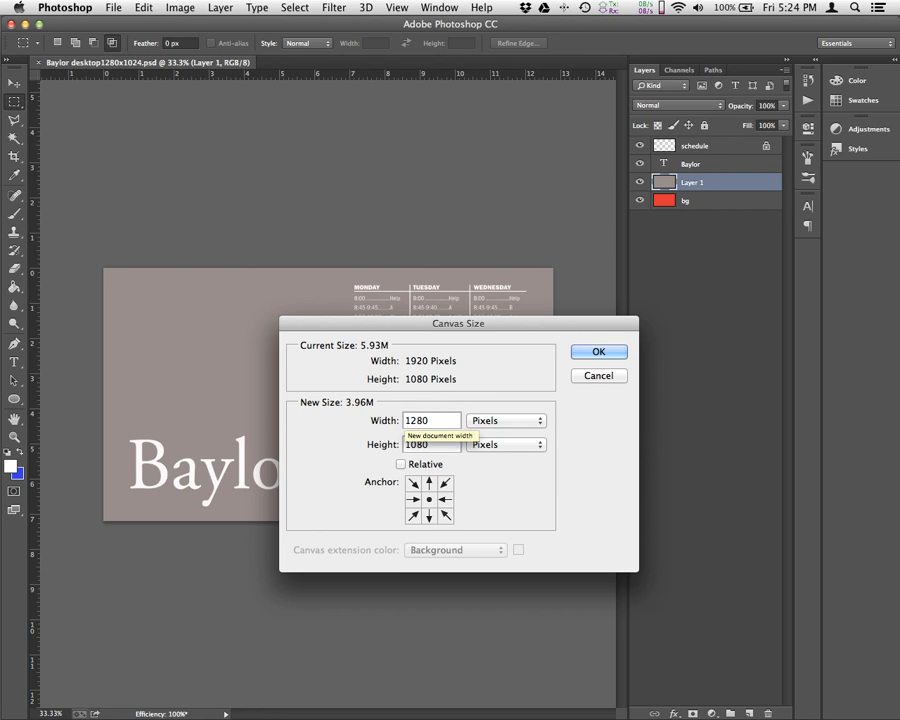
drag(428, 443, 419, 444)
text(24)
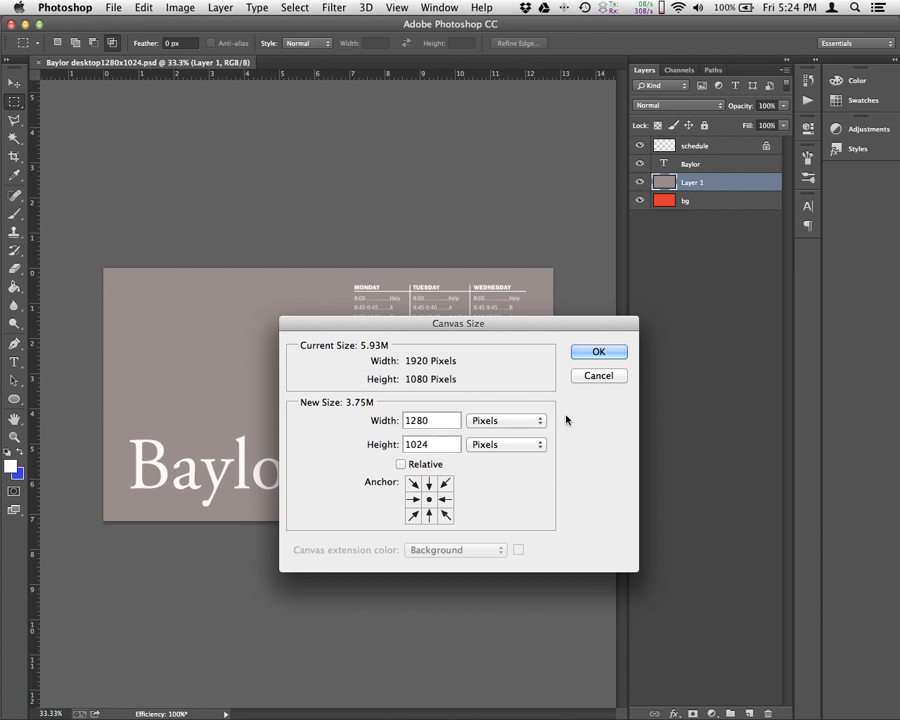
click(585, 351)
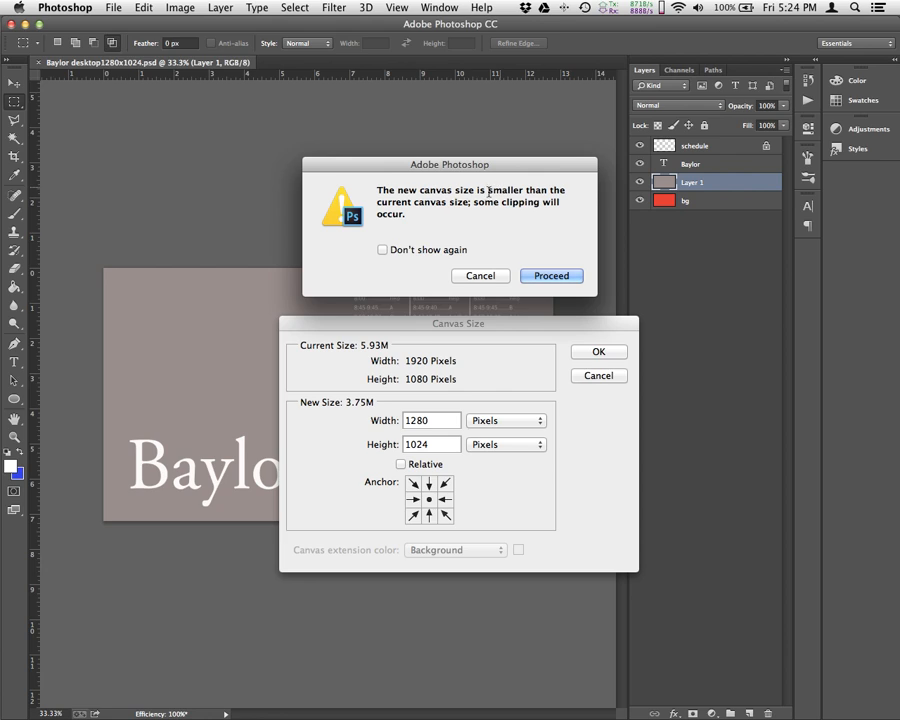
click(547, 279)
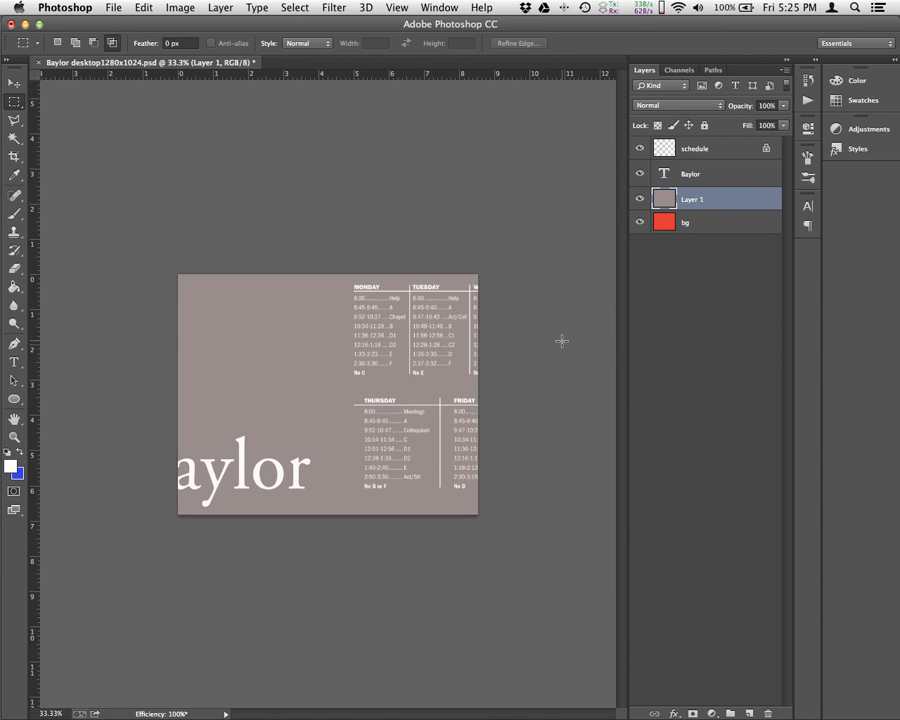
Move the schedule layer left with the Move tool so that all five weekday tables fit on the canvas.
click(714, 149)
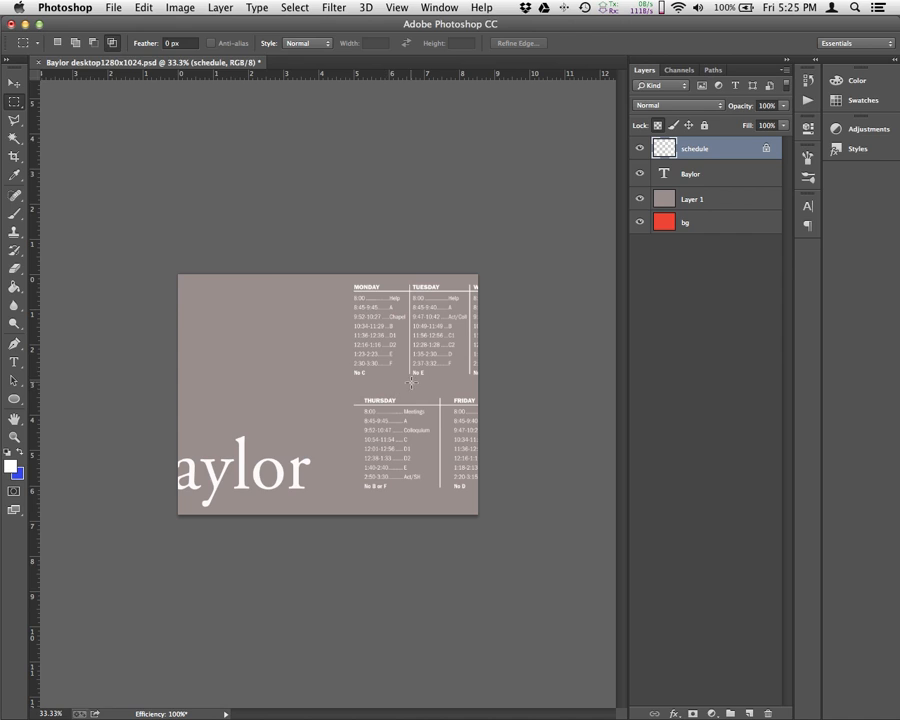
click(13, 84)
drag(384, 364, 335, 363)
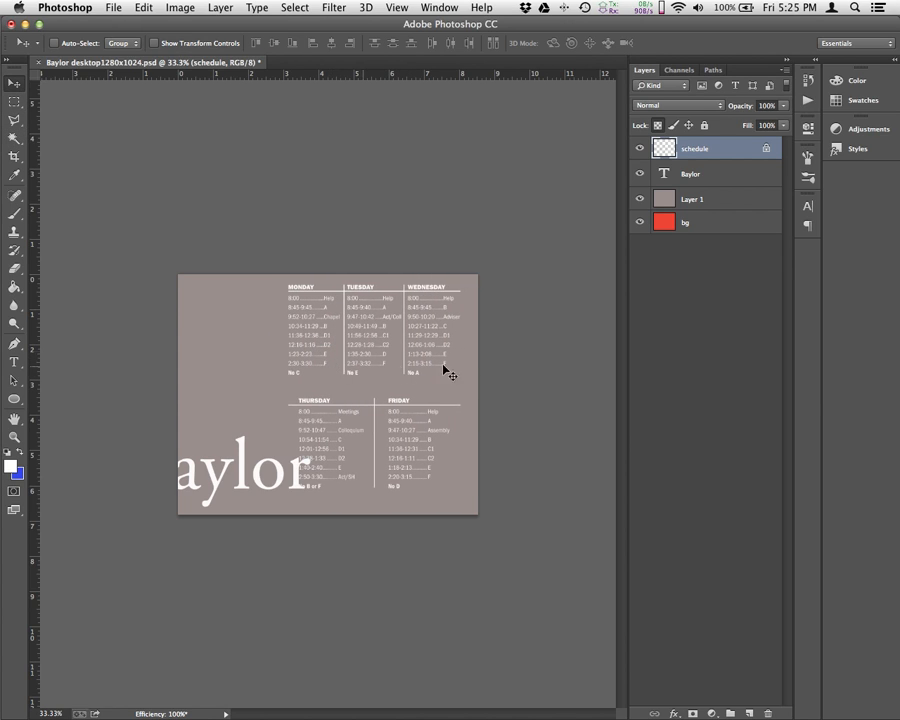
Move the Baylor text right until the whole word is on the canvas, and shift the schedule slightly down and left.
click(707, 174)
drag(245, 470, 332, 466)
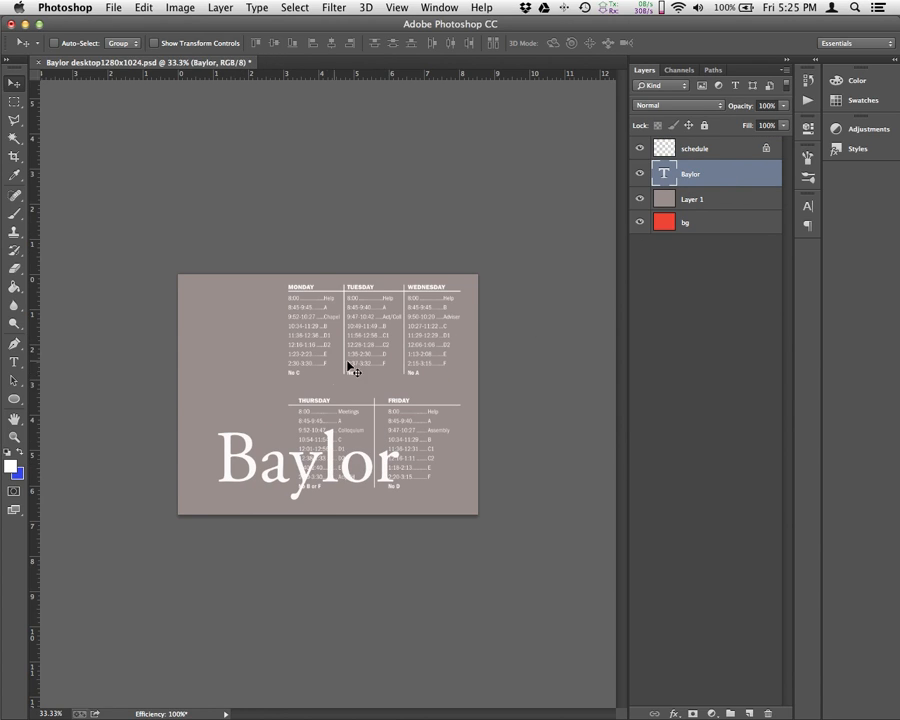
drag(427, 342, 410, 355)
click(722, 149)
Free Transform the Baylor text with a 90° rotation and place it in the empty area left of the schedule.
click(715, 176)
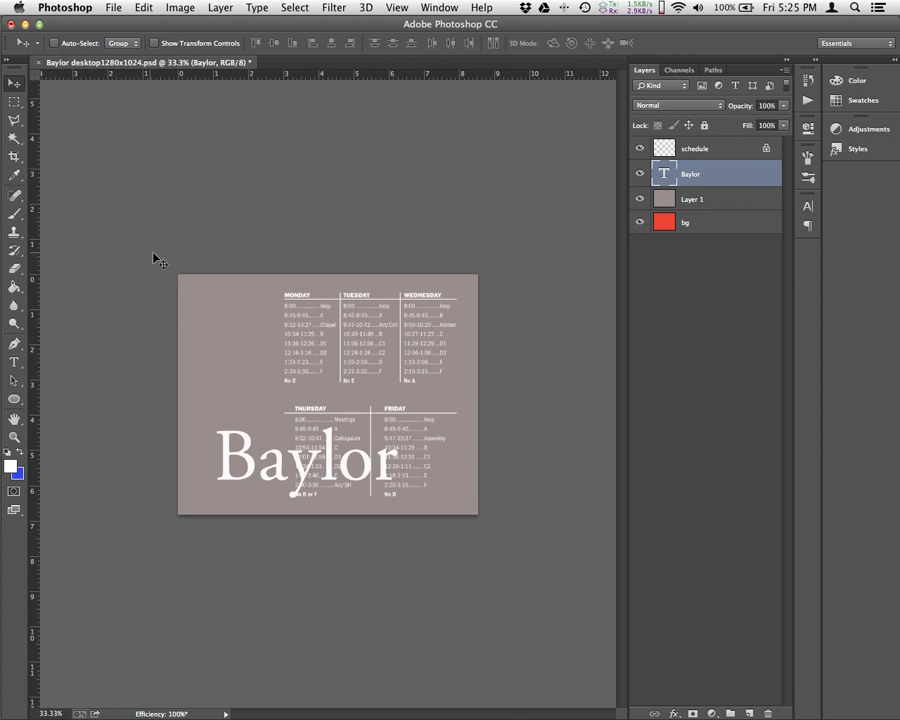
click(155, 43)
click(144, 8)
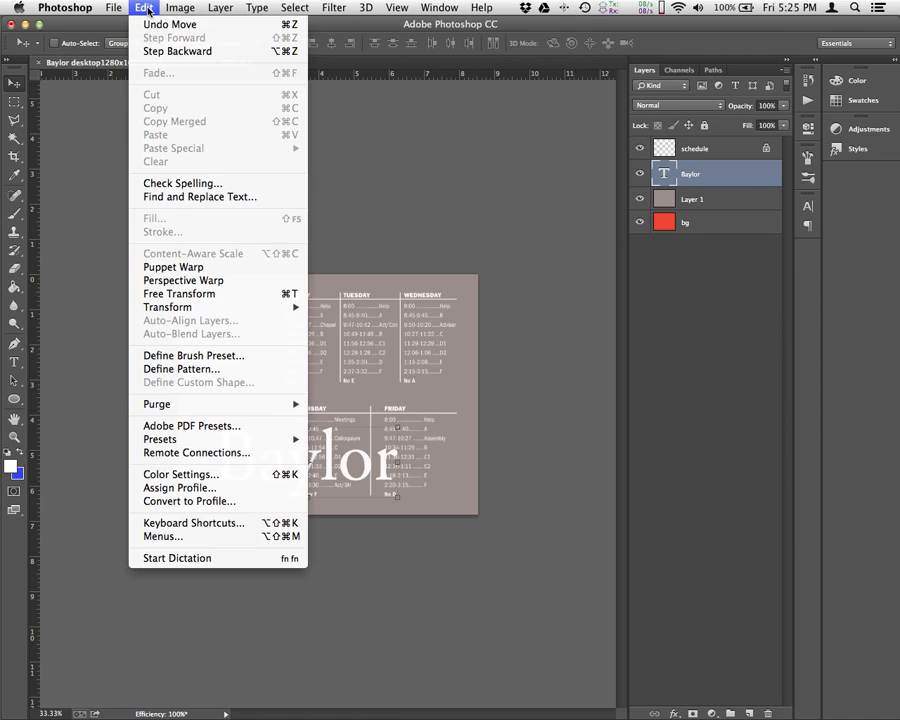
mouse_move(167, 307)
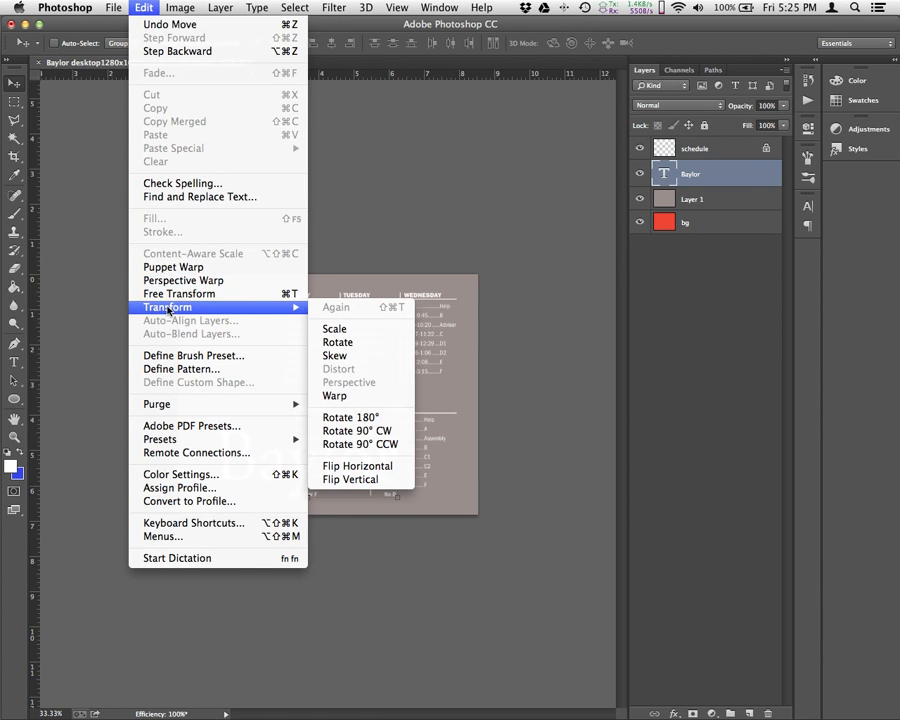
click(134, 294)
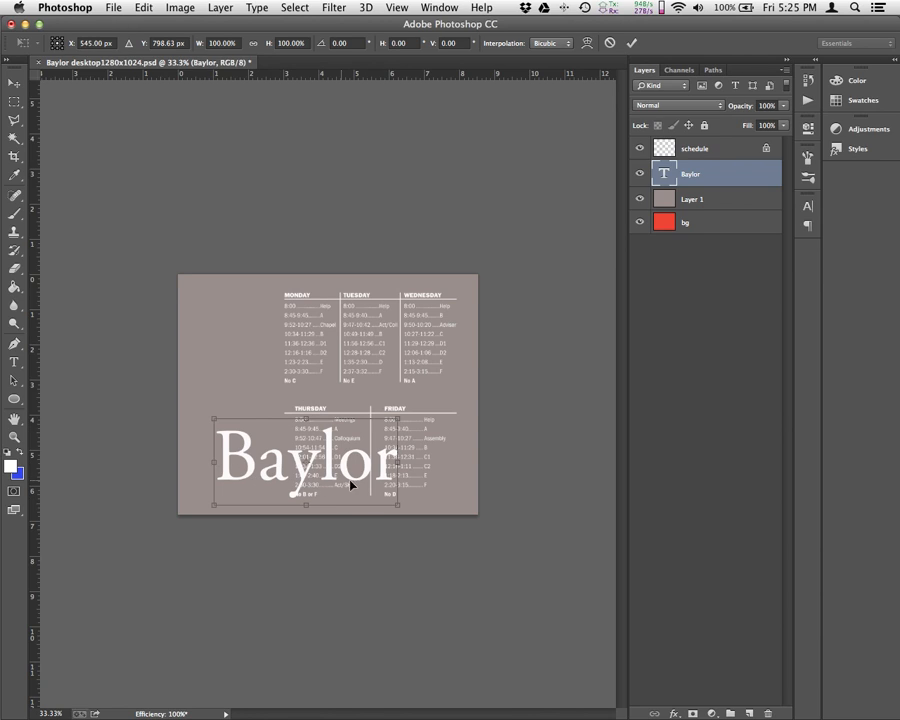
click(335, 43)
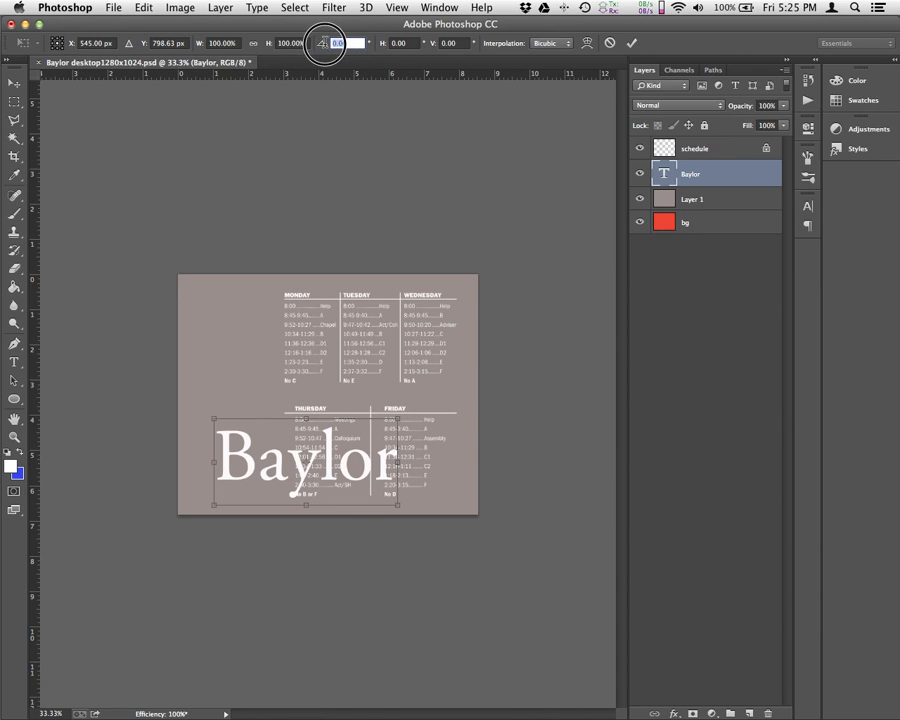
text(90)
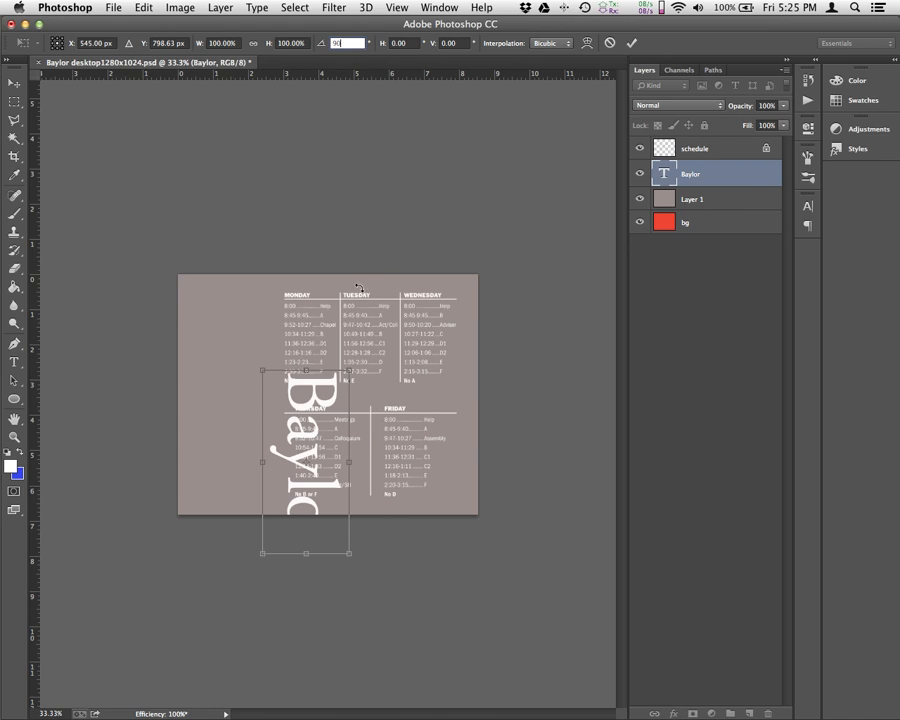
drag(322, 425, 247, 354)
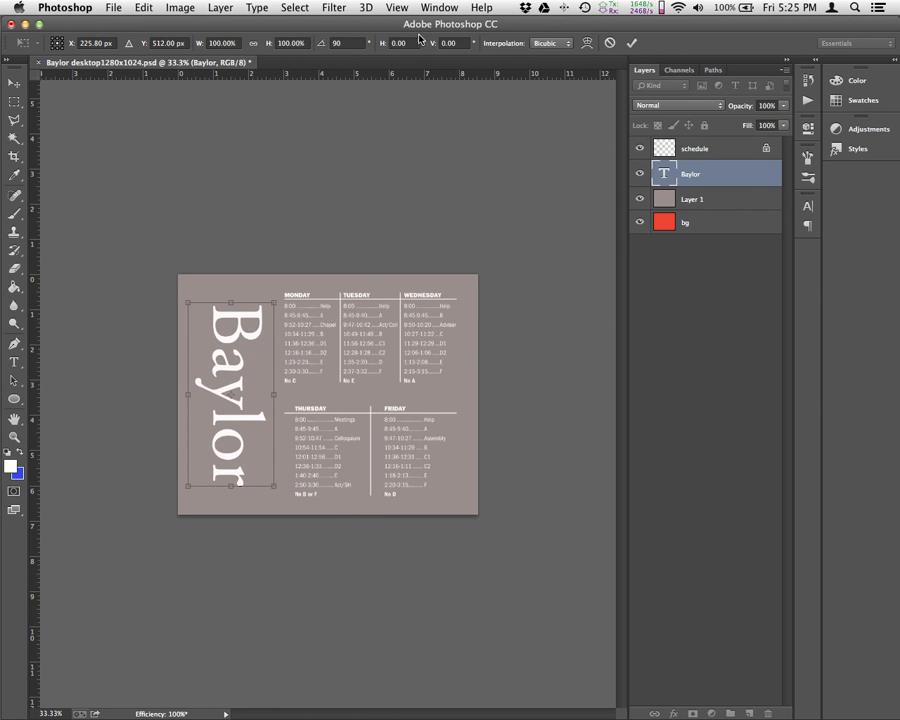
Set the Baylor text's rotation to -90° so it reads upward, and apply the transformation.
click(338, 44)
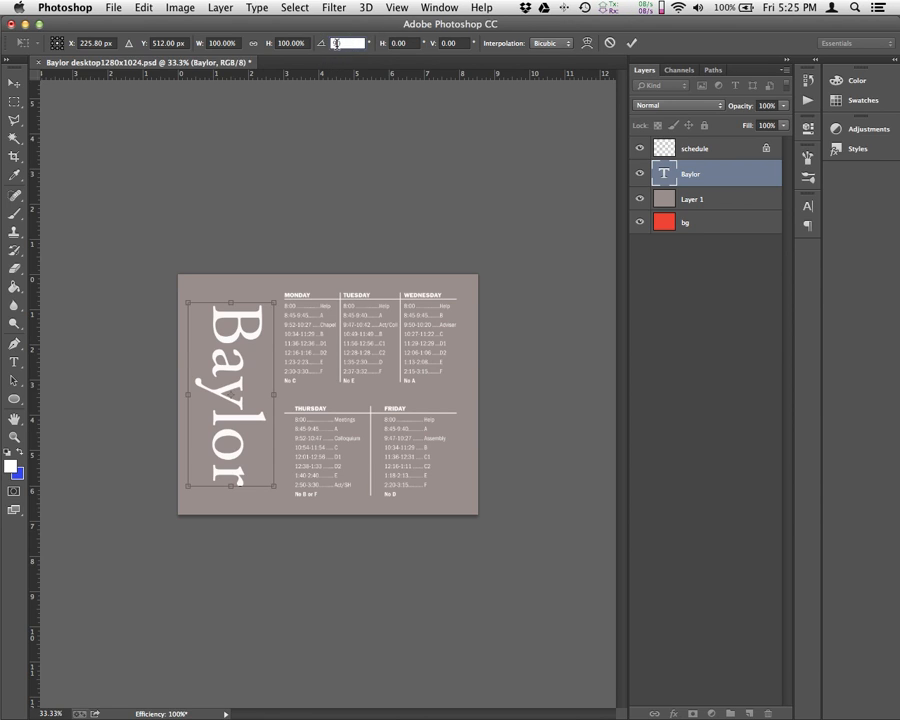
text(-90)
key(Return)
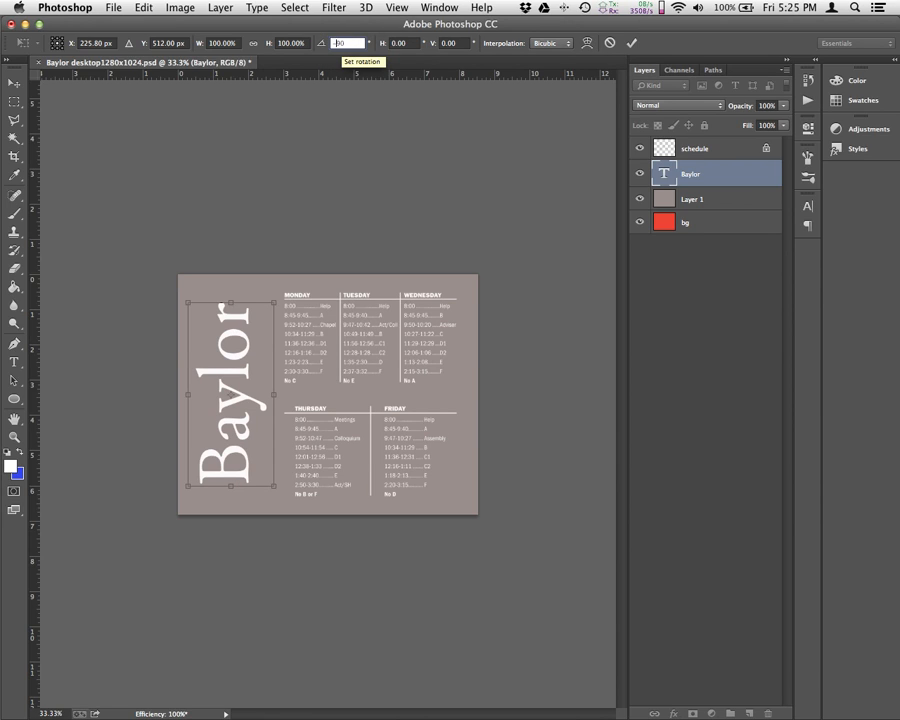
text(-)
key(Return)
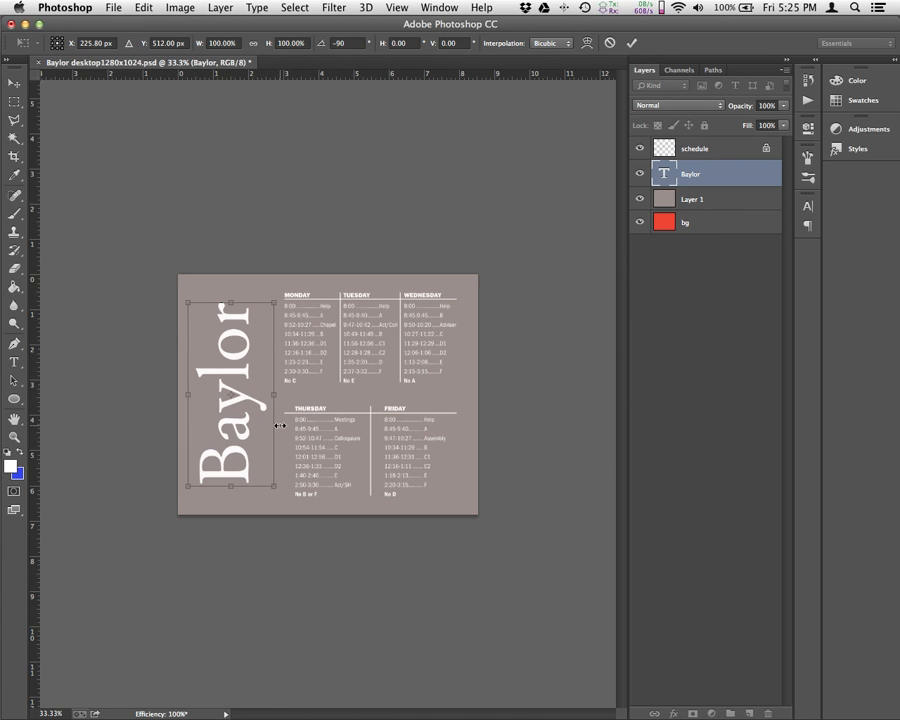
click(13, 96)
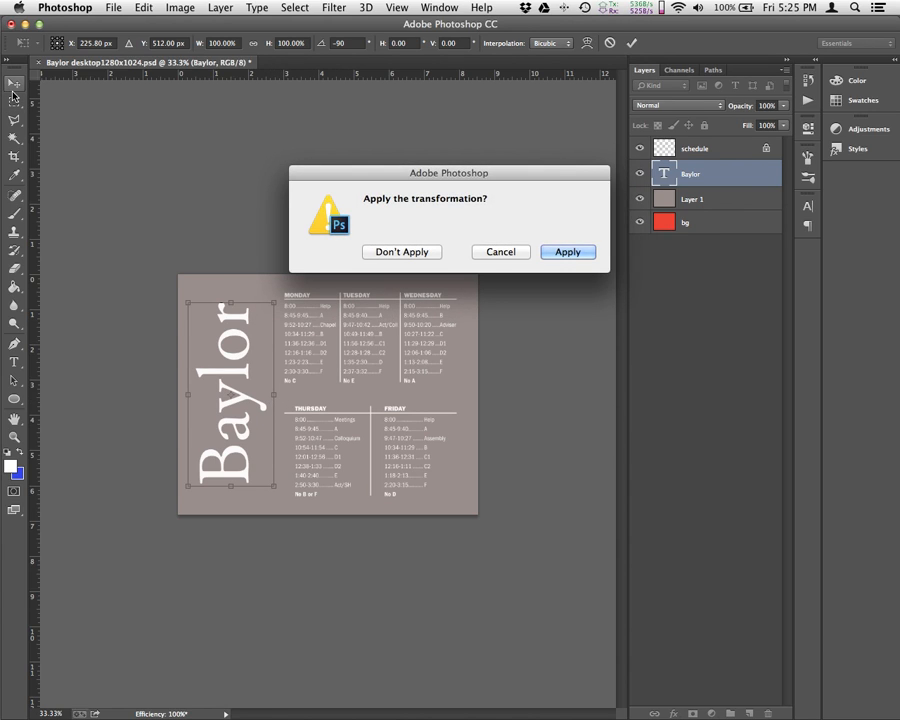
click(567, 252)
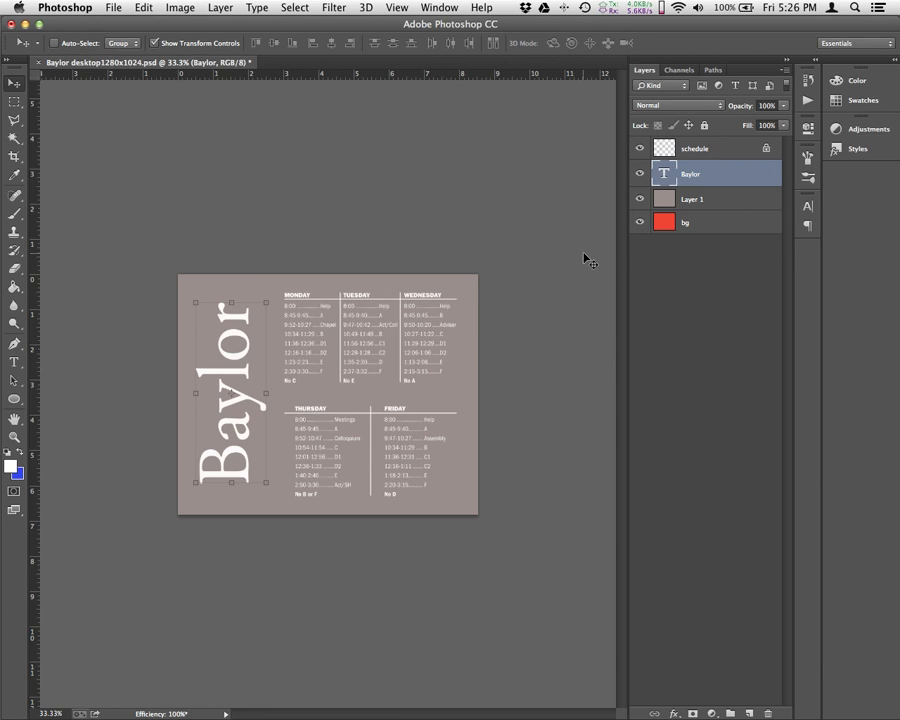
Nudge the rotated Baylor text slightly right and down to fine-tune its position beside the schedule.
key(Right)
key(Right)
key(Right)
key(Right)
key(Right)
key(Right)
key(Right)
key(Right)
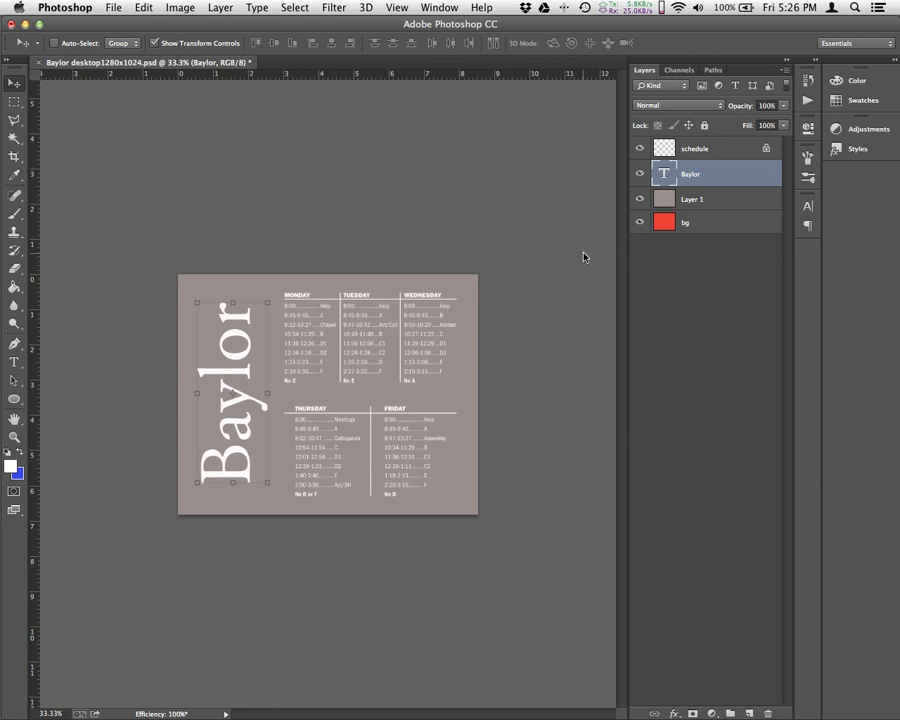
key(Down)
key(Down)
key(Down)
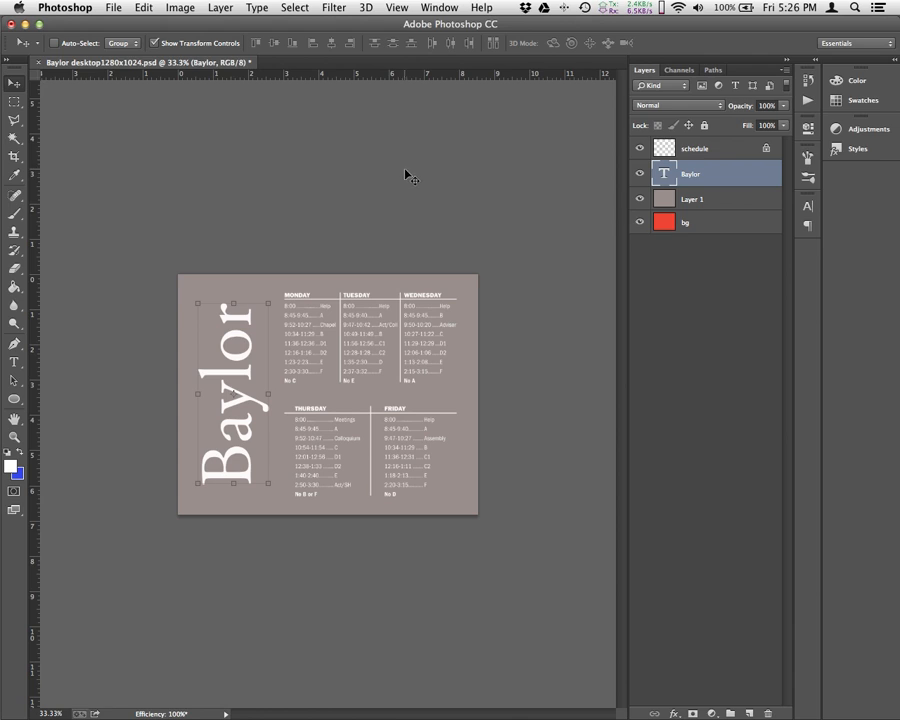
Save a JPEG copy of the wallpaper as Baylor desktop1280x1024.jpg in the baylor desktop folder.
click(114, 8)
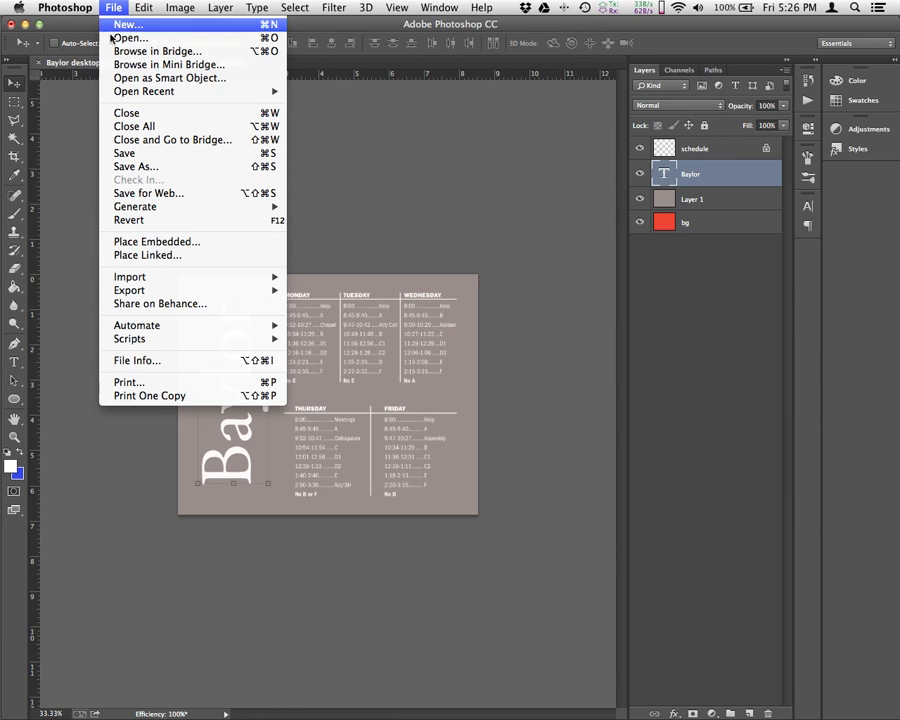
click(123, 153)
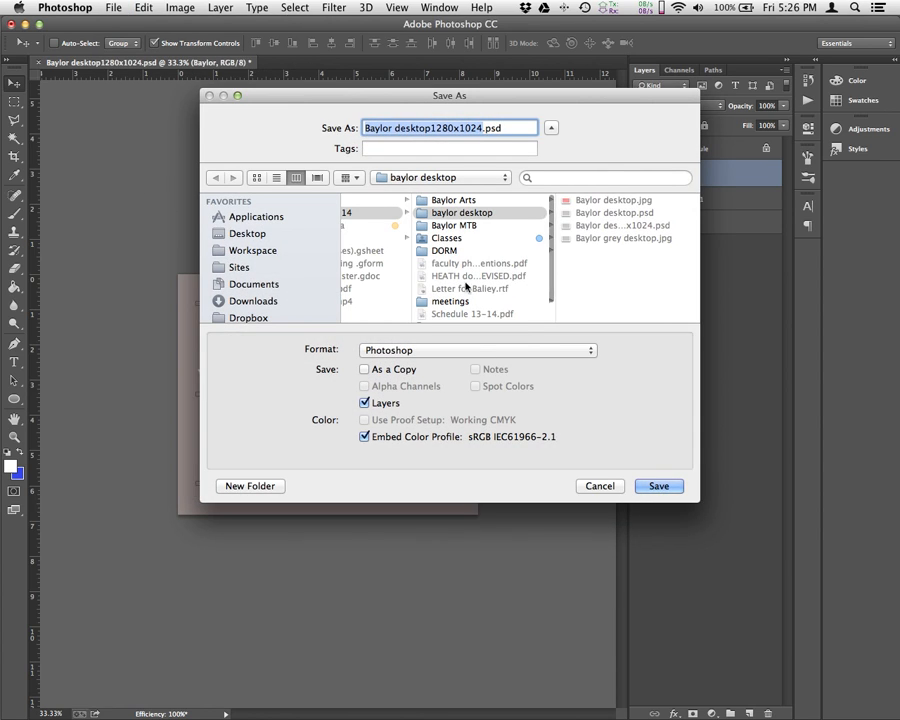
click(481, 351)
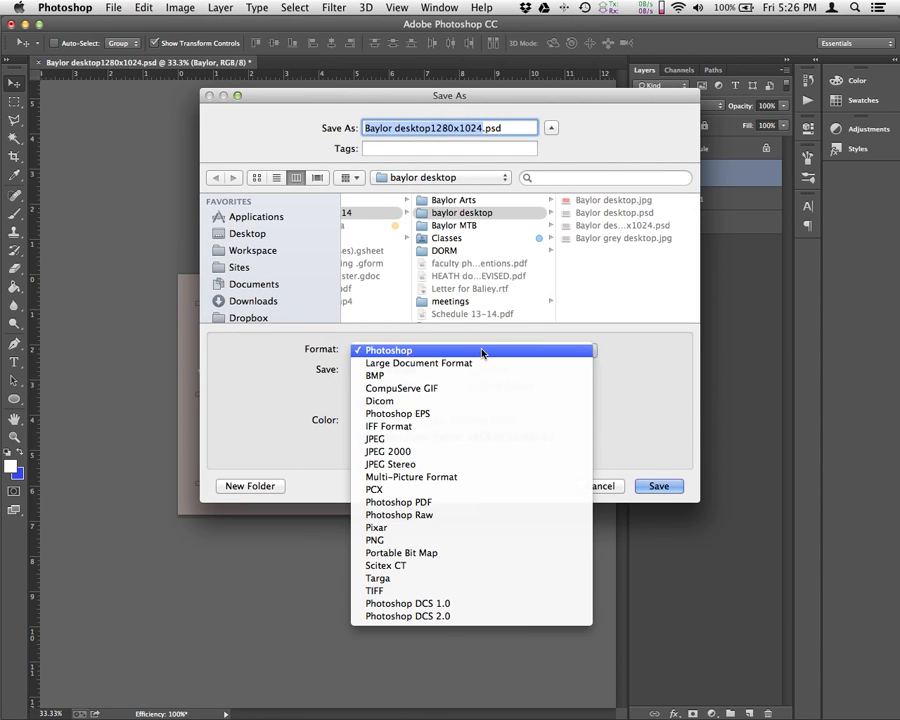
click(427, 442)
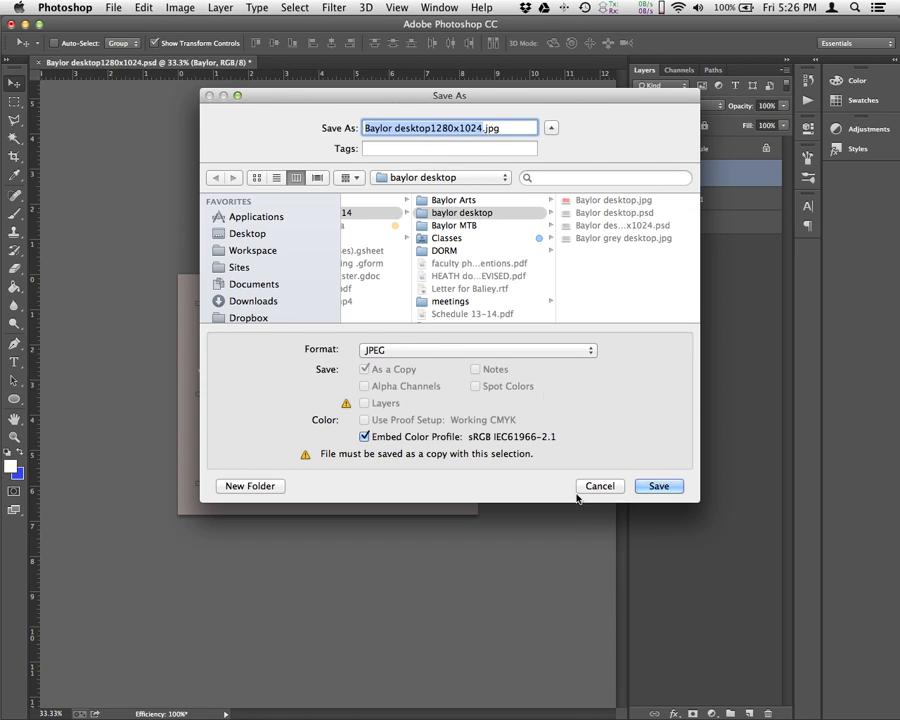
click(658, 486)
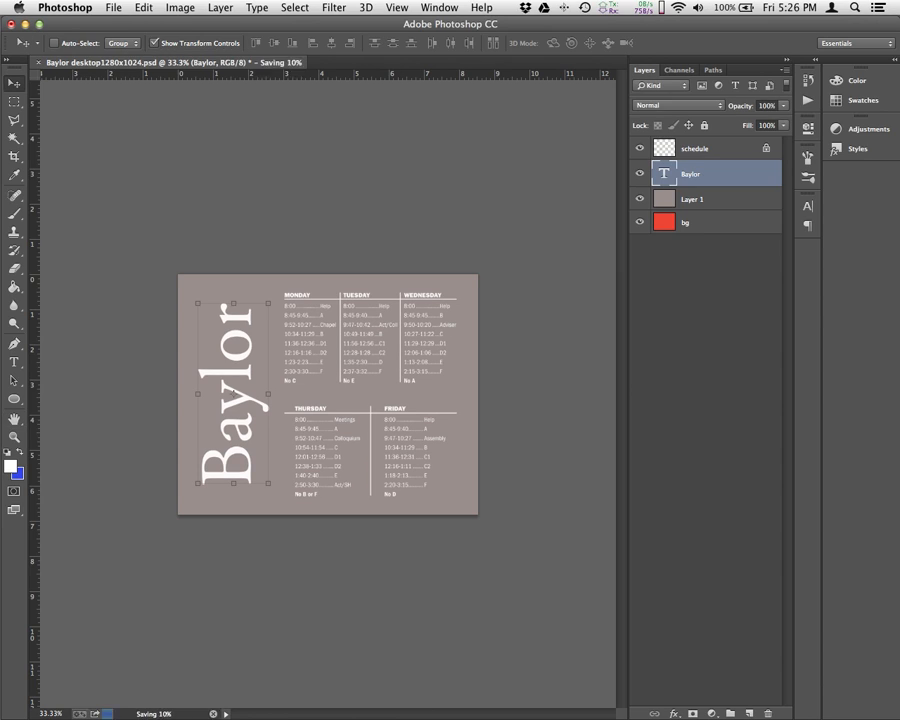
Minimize Photoshop and switch to Finder to select Baylor desktop1280x1024.jpg, then quit System Preferences with the AL1706 display settings.
click(26, 26)
drag(451, 165, 430, 108)
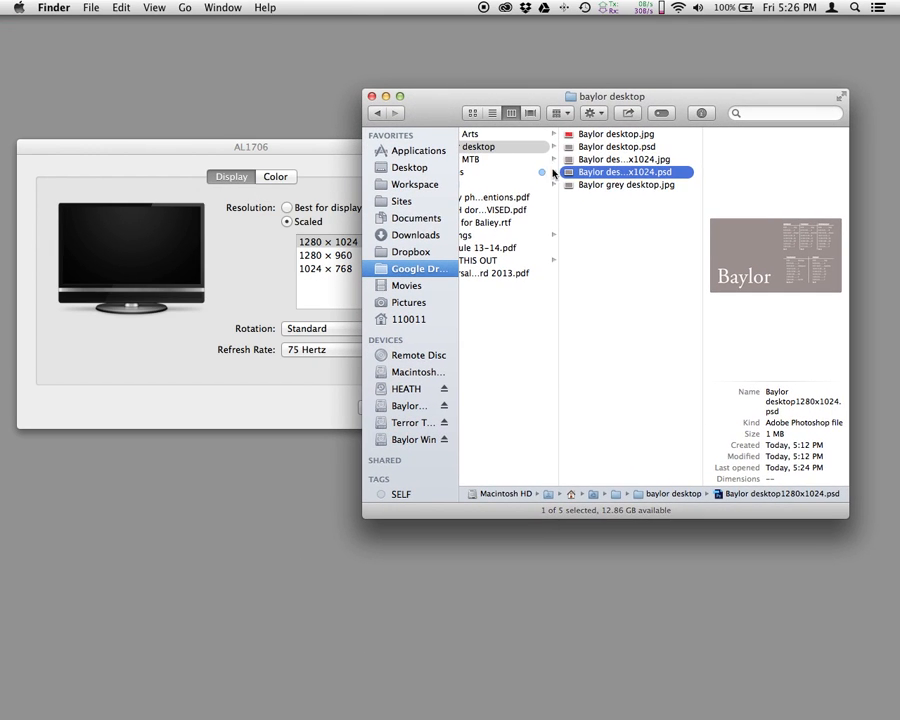
key(Up)
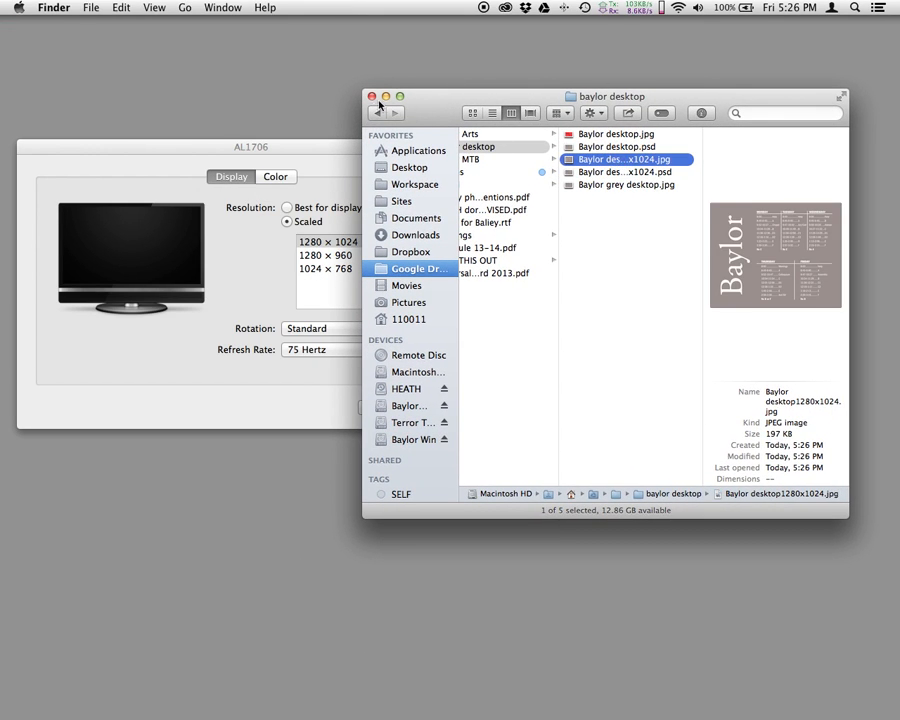
drag(218, 154, 280, 404)
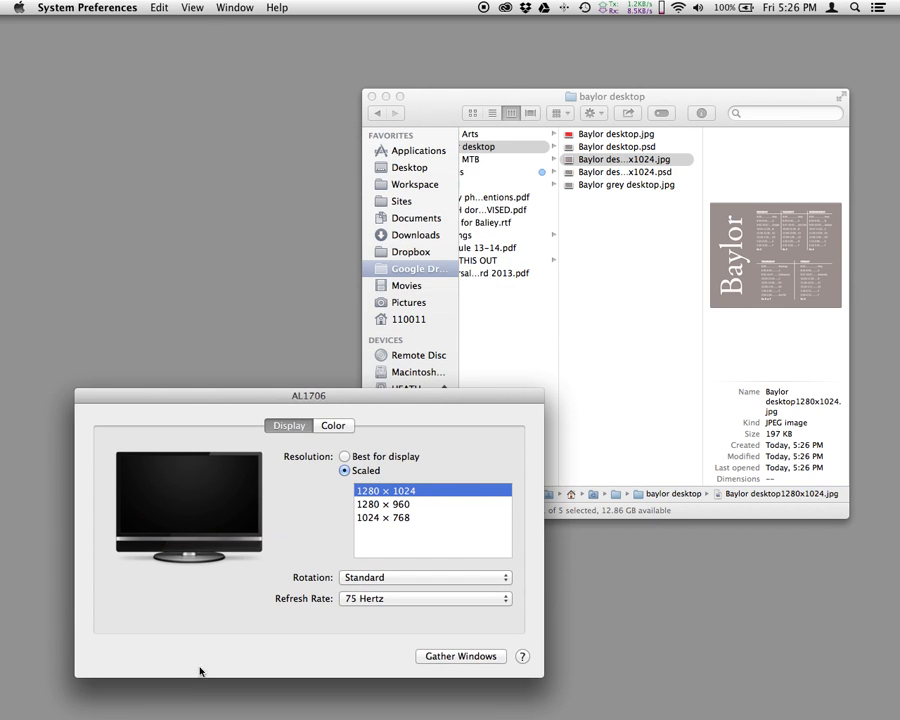
key(super+q)
Try to set Baylor desktop1280x1024.jpg as the desktop picture directly from its file in Finder.
drag(428, 111, 352, 141)
right_click(526, 195)
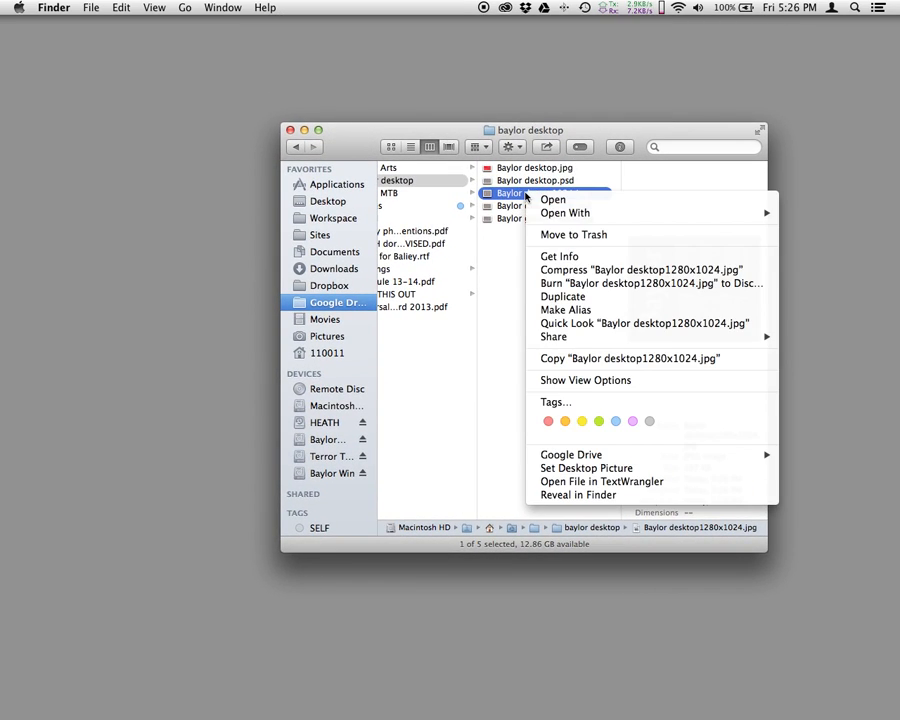
click(573, 470)
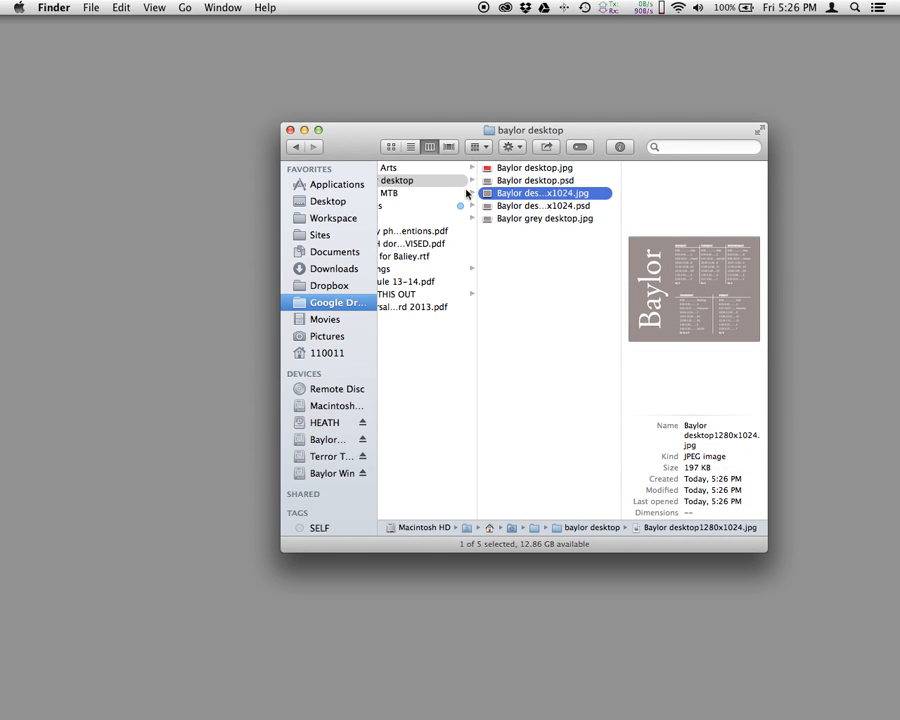
Open the desktop picture settings in System Preferences and assign Baylor desktop1280x1024.jpg from Finder as the Secondary Desktop picture.
click(19, 13)
click(16, 73)
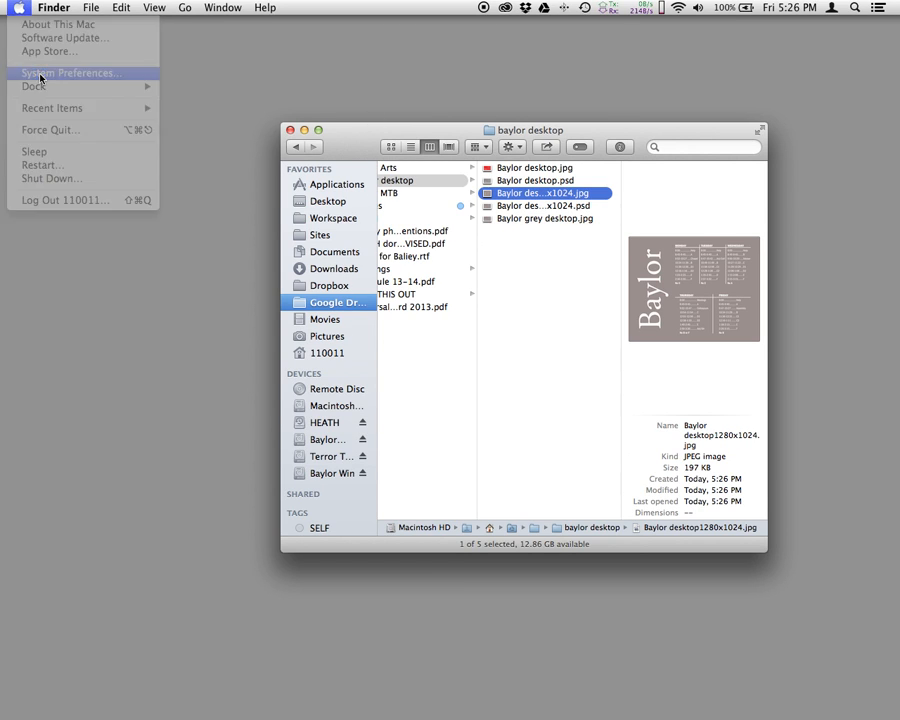
click(303, 186)
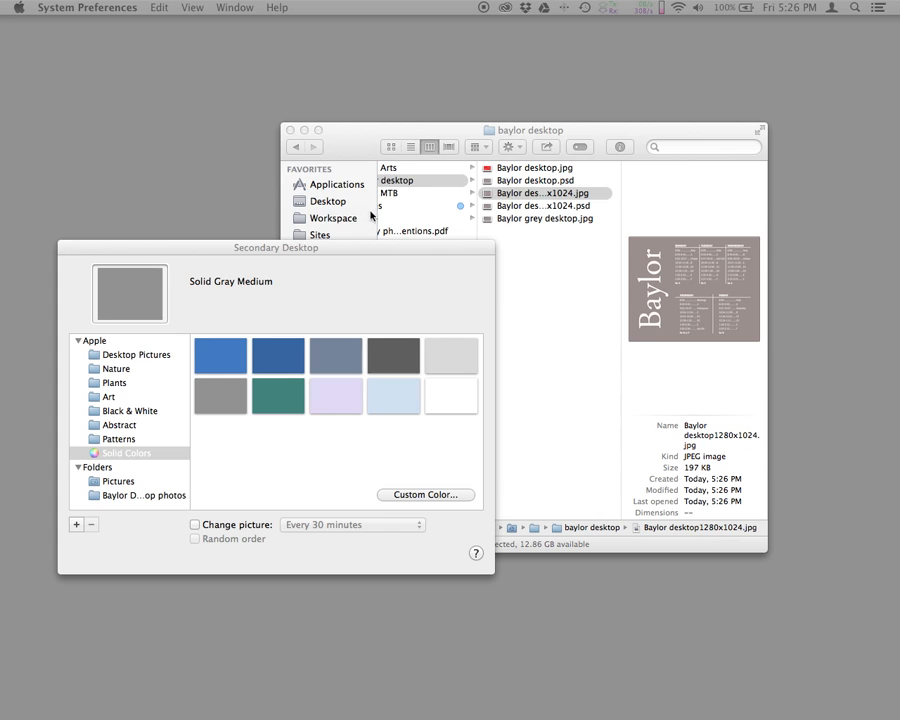
drag(372, 248, 456, 242)
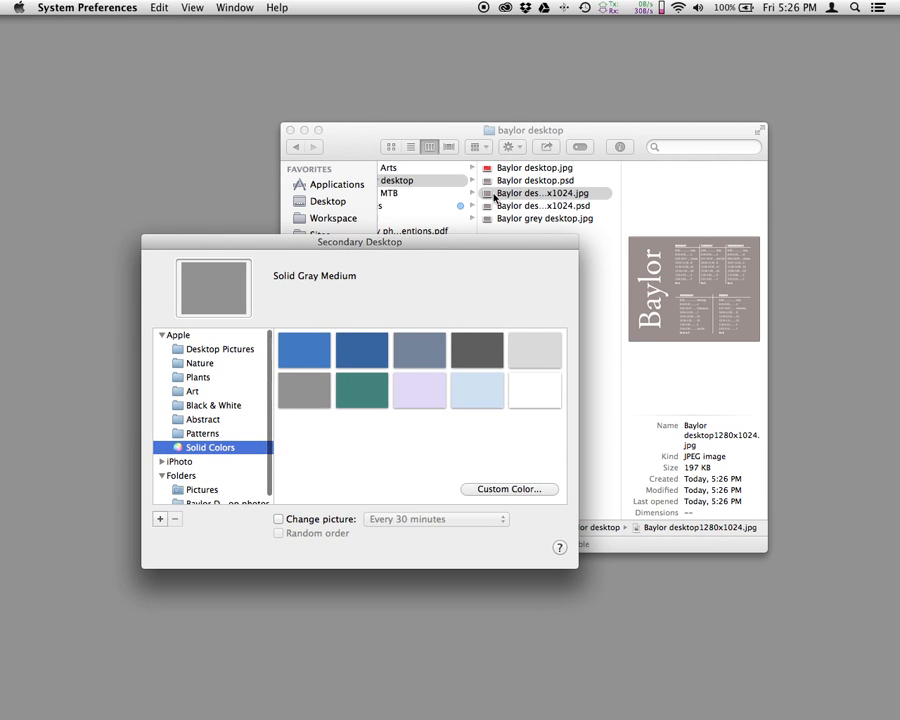
drag(483, 194, 250, 290)
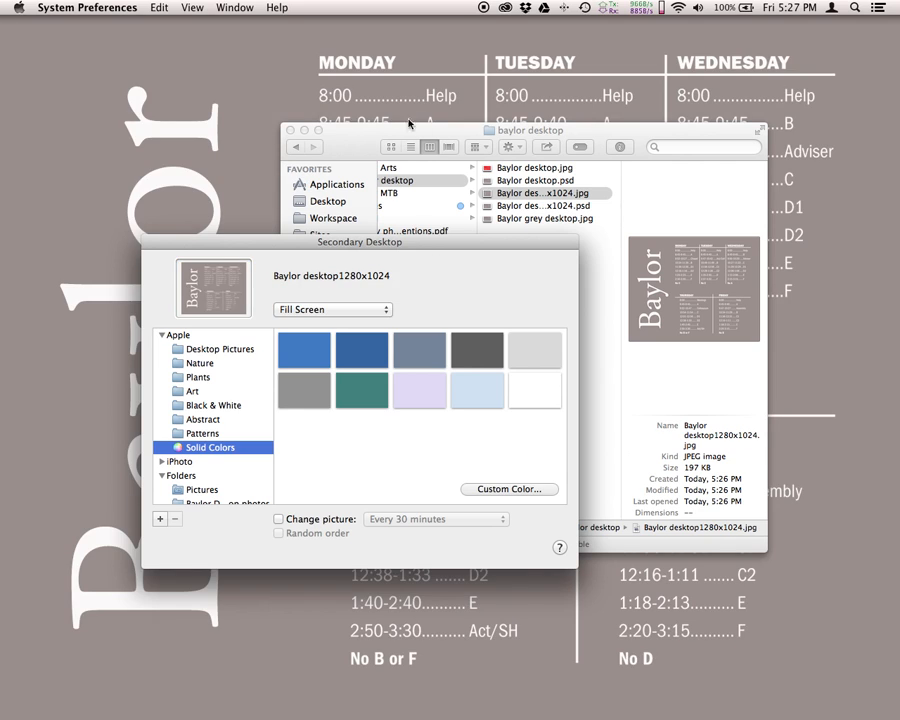
Minimize the baylor desktop folder window and quit System Preferences to clear the view of the wallpaper.
click(304, 130)
drag(175, 247, 150, 255)
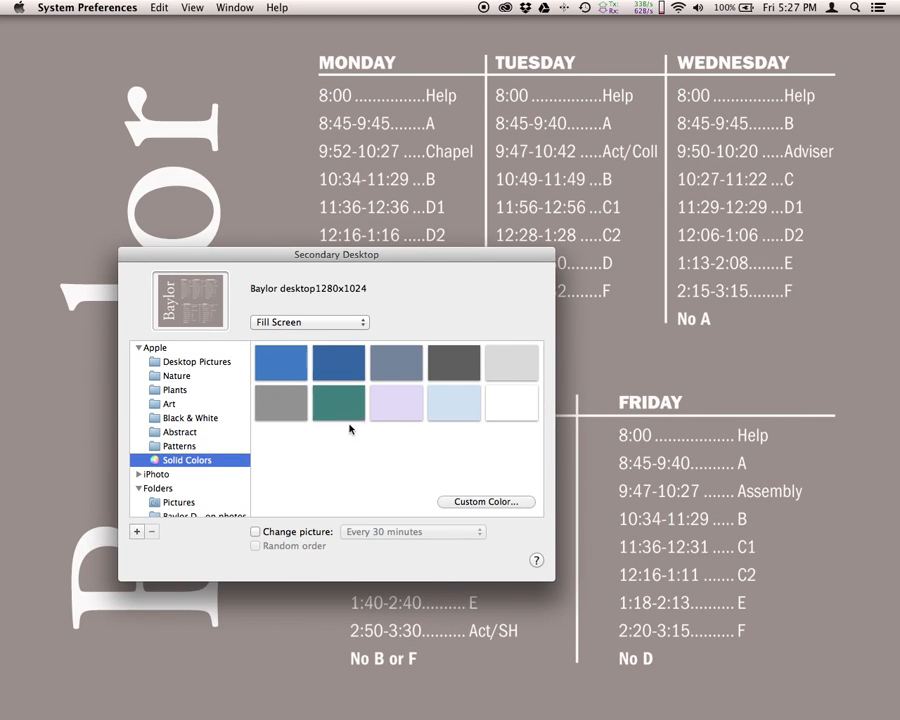
key(super+q)
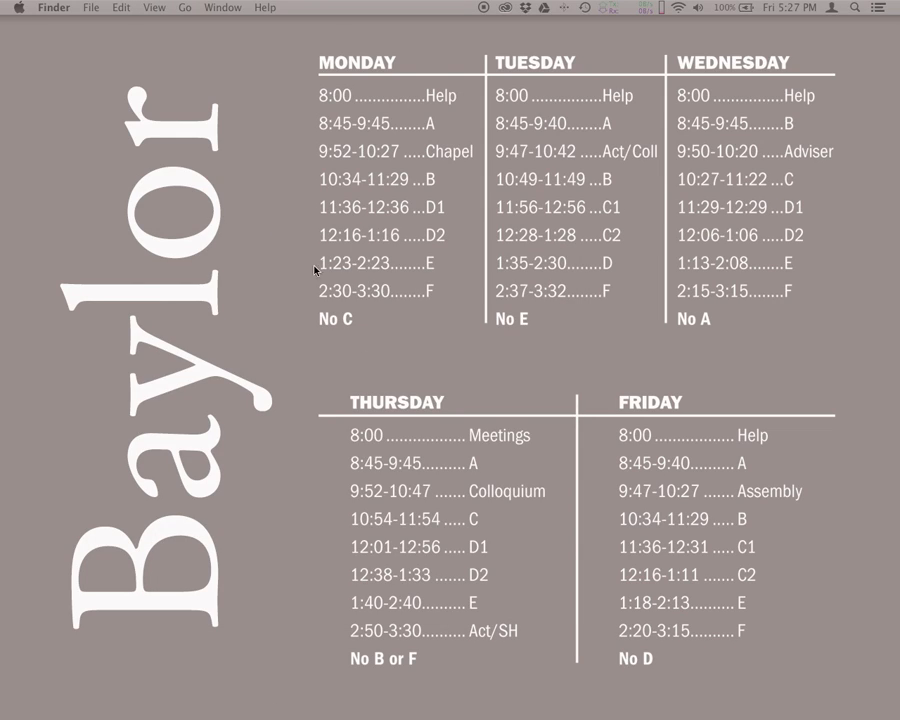